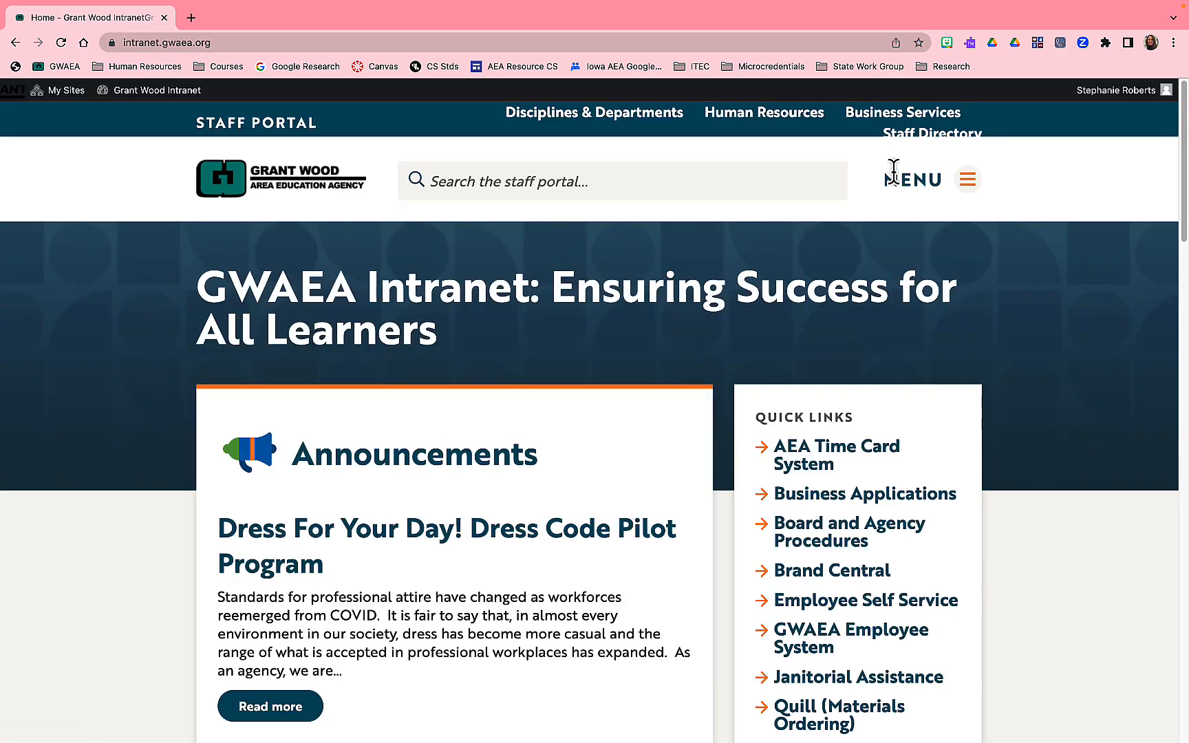
- Search the staff portal for "zoom backgrounds" and open the Approved Zoom Backgrounds folder linked on the Brand Central page
left_click(456, 181)
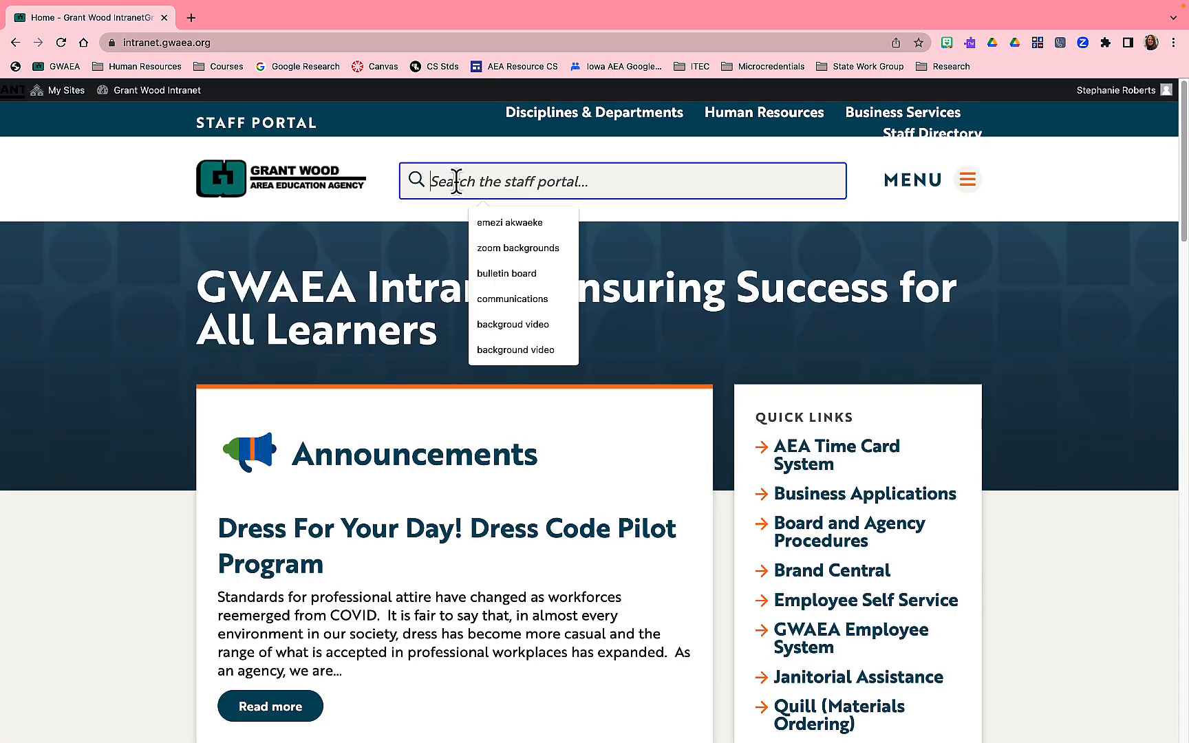
type("zoom back")
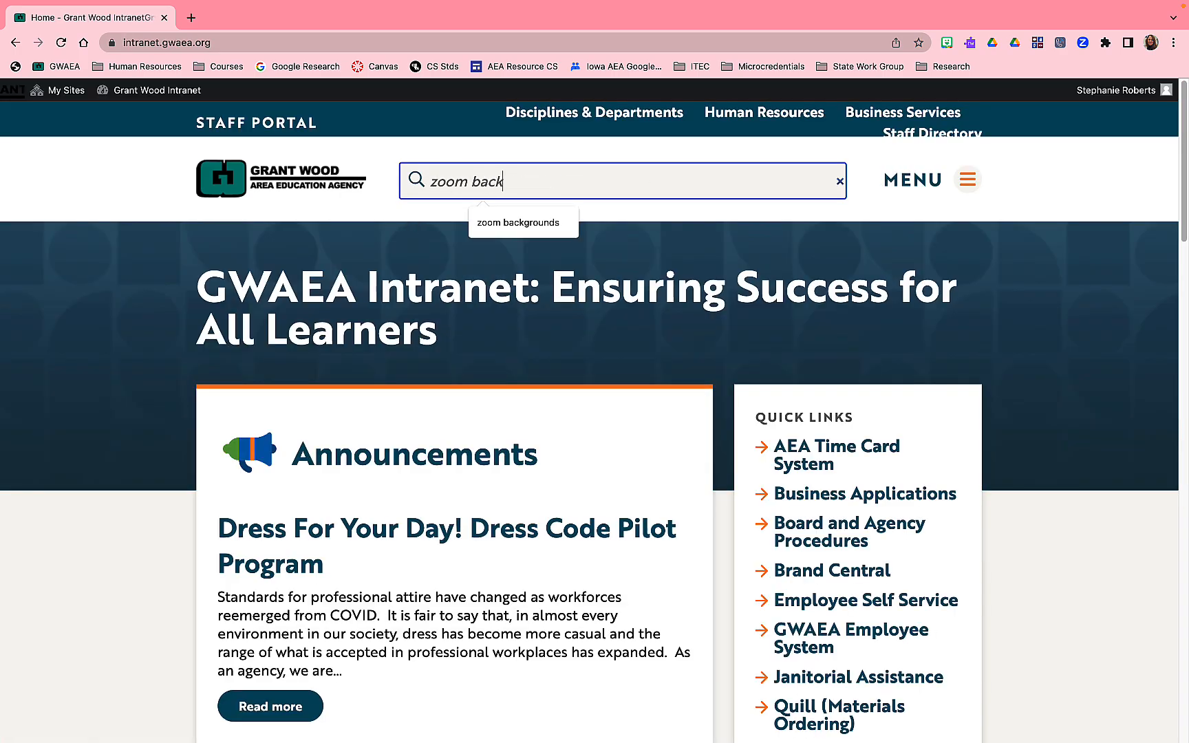
type("grounds")
key("Return")
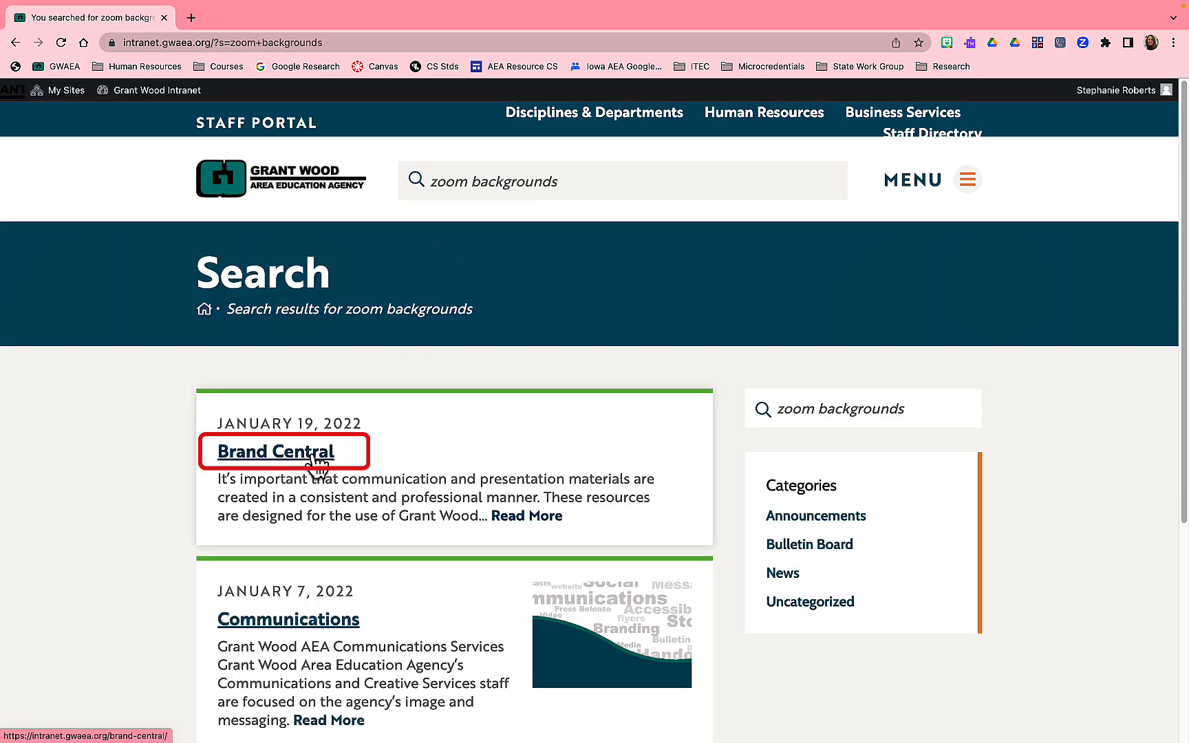
scroll(316, 462, "down", 15)
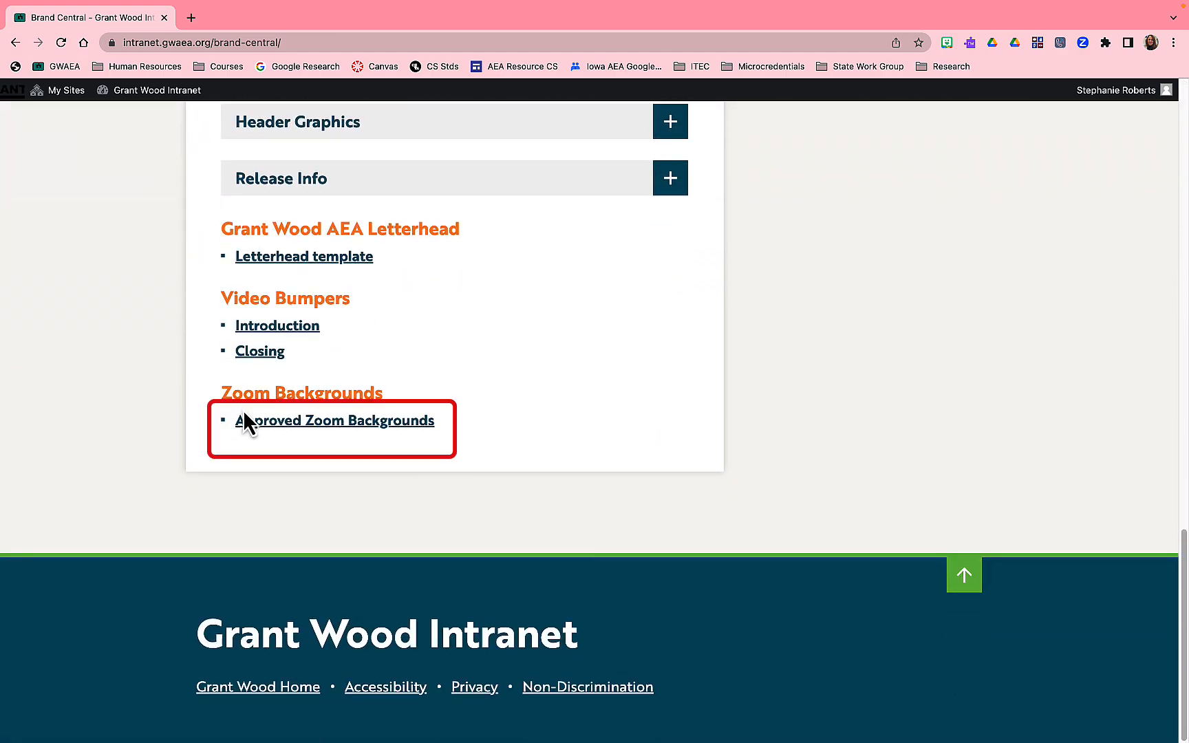
left_click(317, 432)
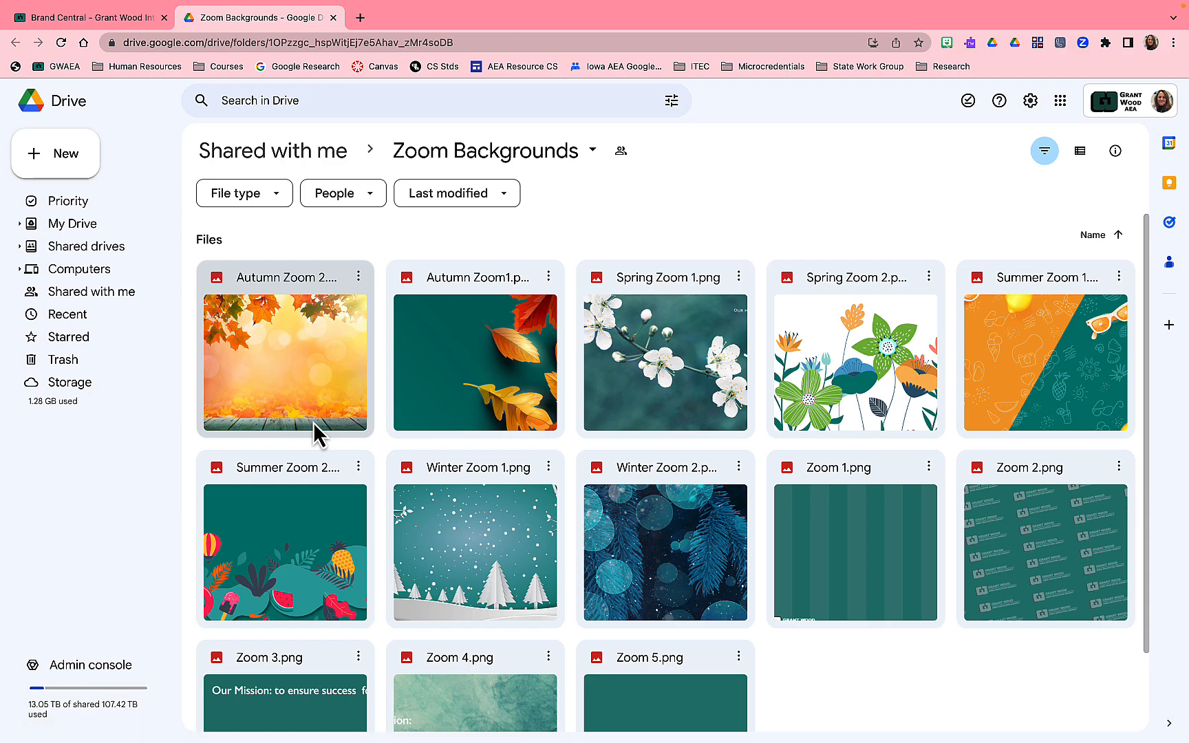
- Make copies of all the images in the shared Zoom Backgrounds folder, from Autumn Zoom 2 through Zoom 5.png
left_click(274, 382)
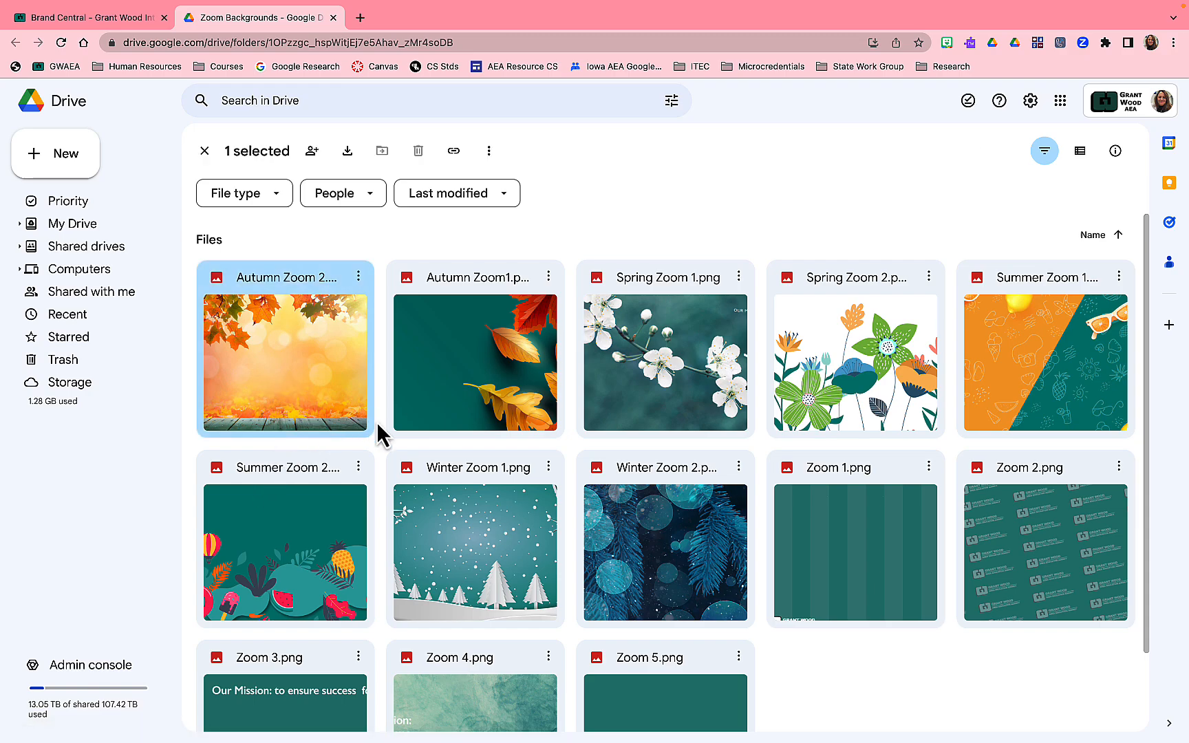
left_click(639, 682, "shift")
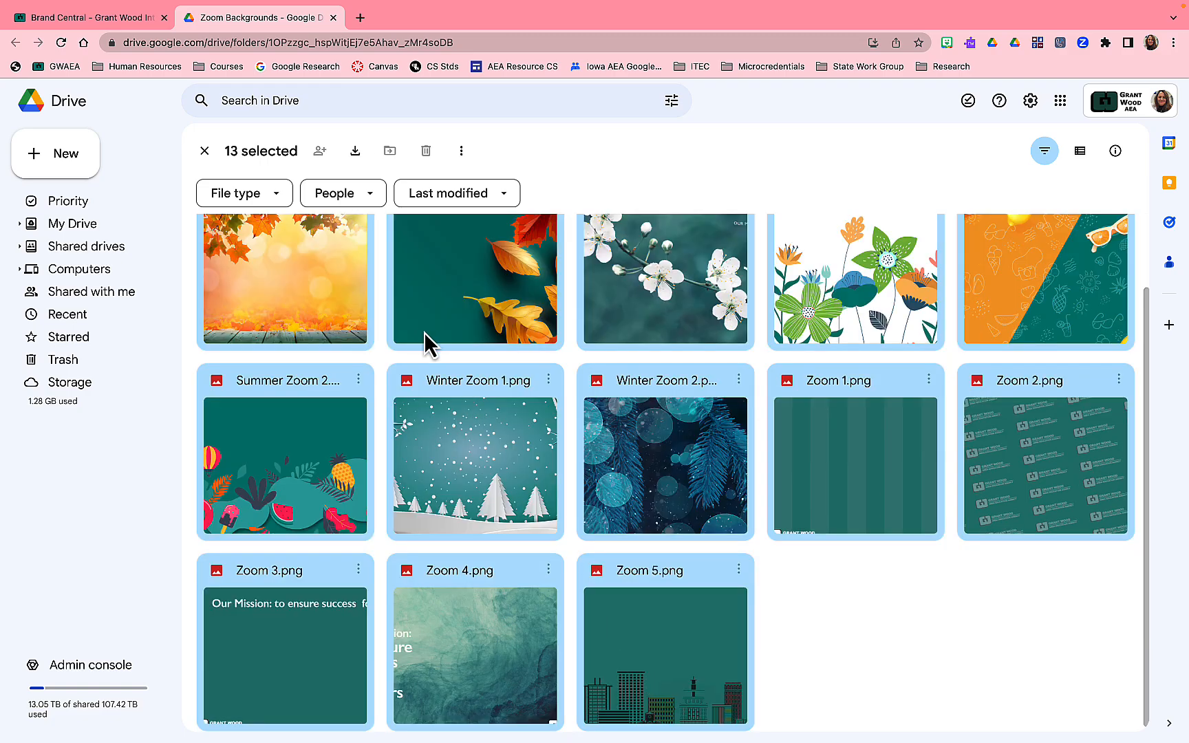
right_click(303, 300)
left_click(383, 527)
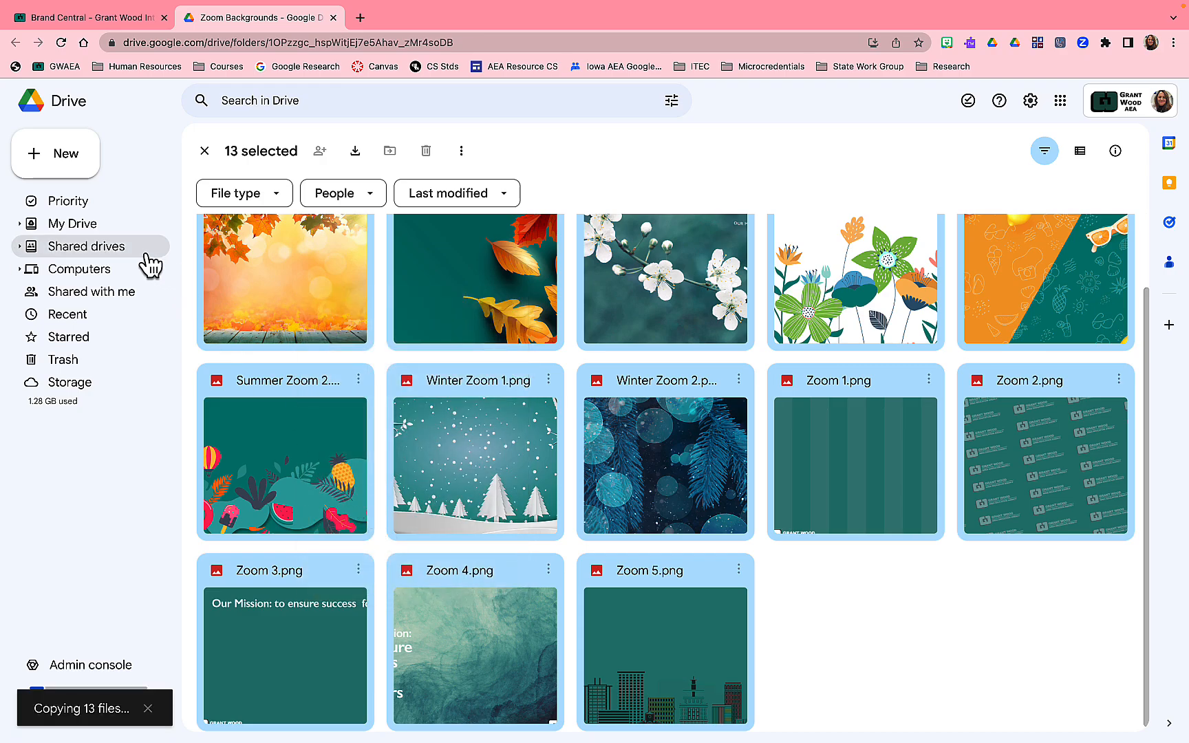
- Create a new folder named "Zoom Backgrounds" in My Drive
left_click(94, 232)
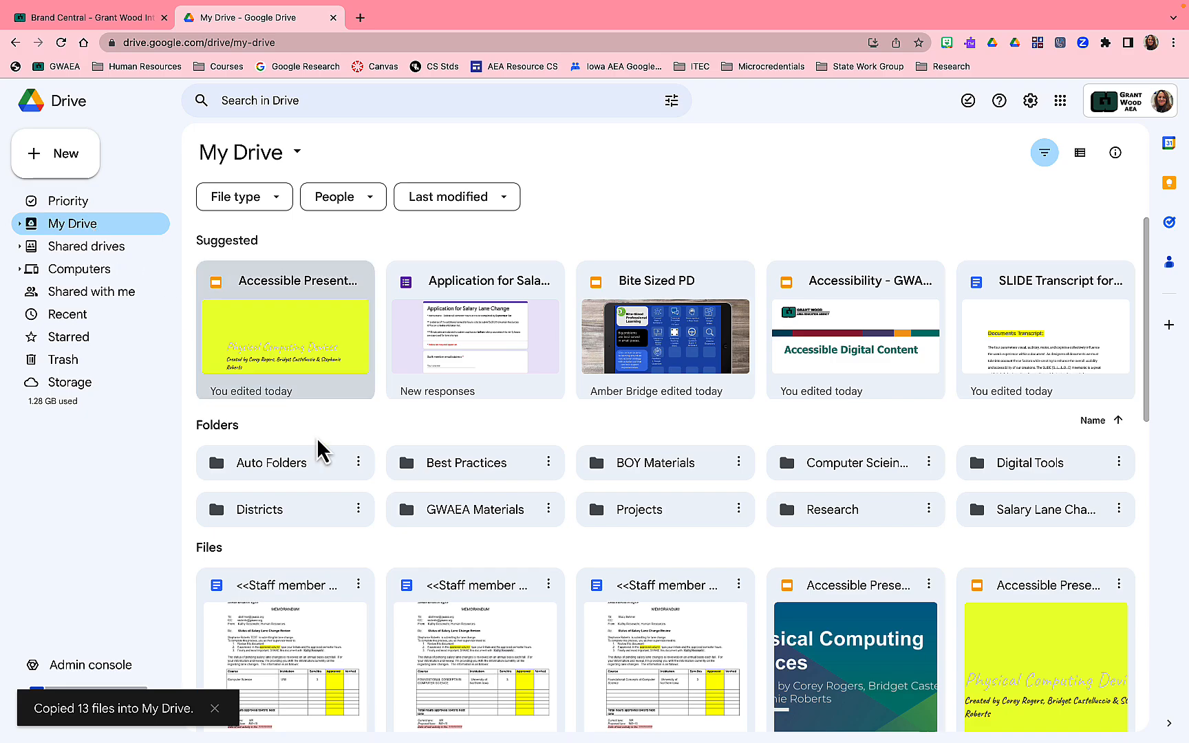
scroll(411, 499, "down", 10)
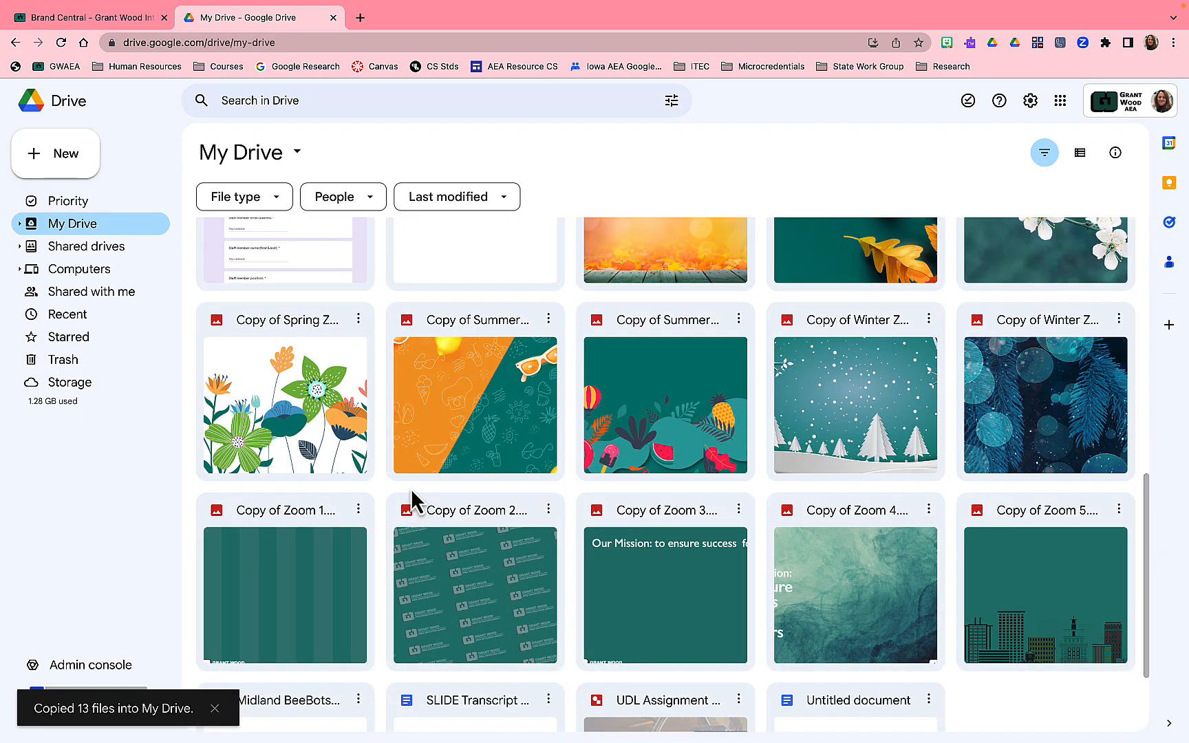
scroll(411, 499, "up", 10)
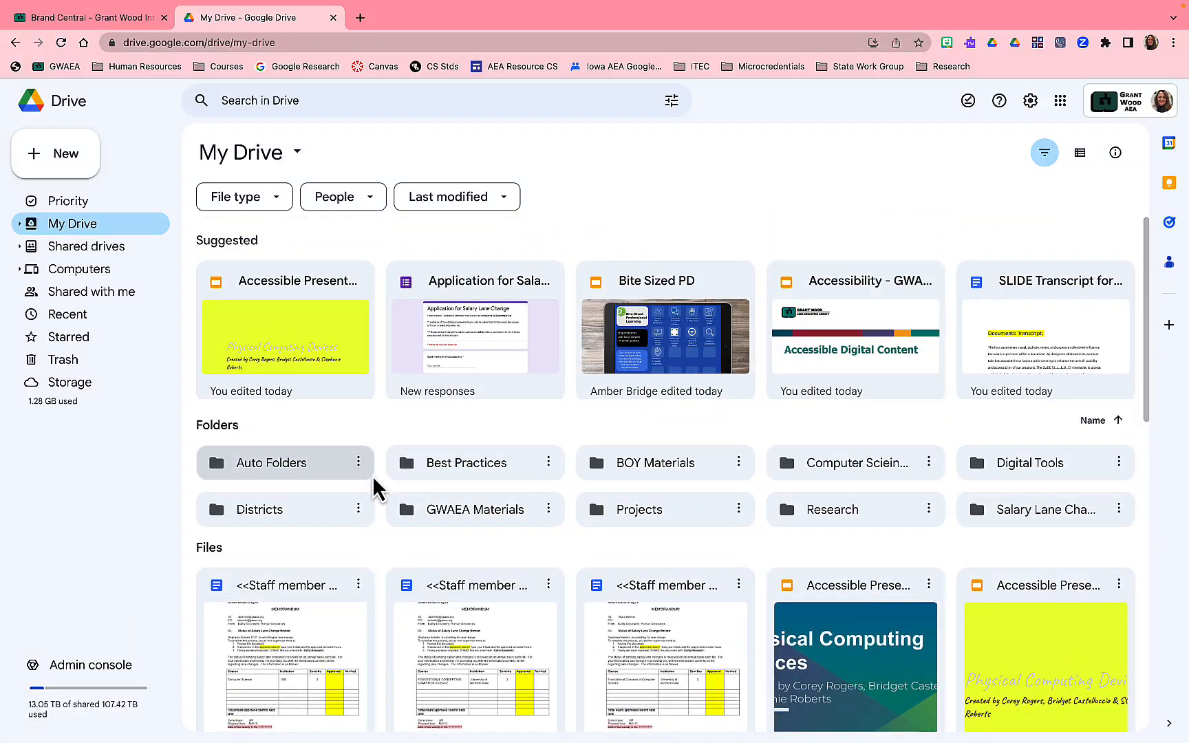
left_click(44, 164)
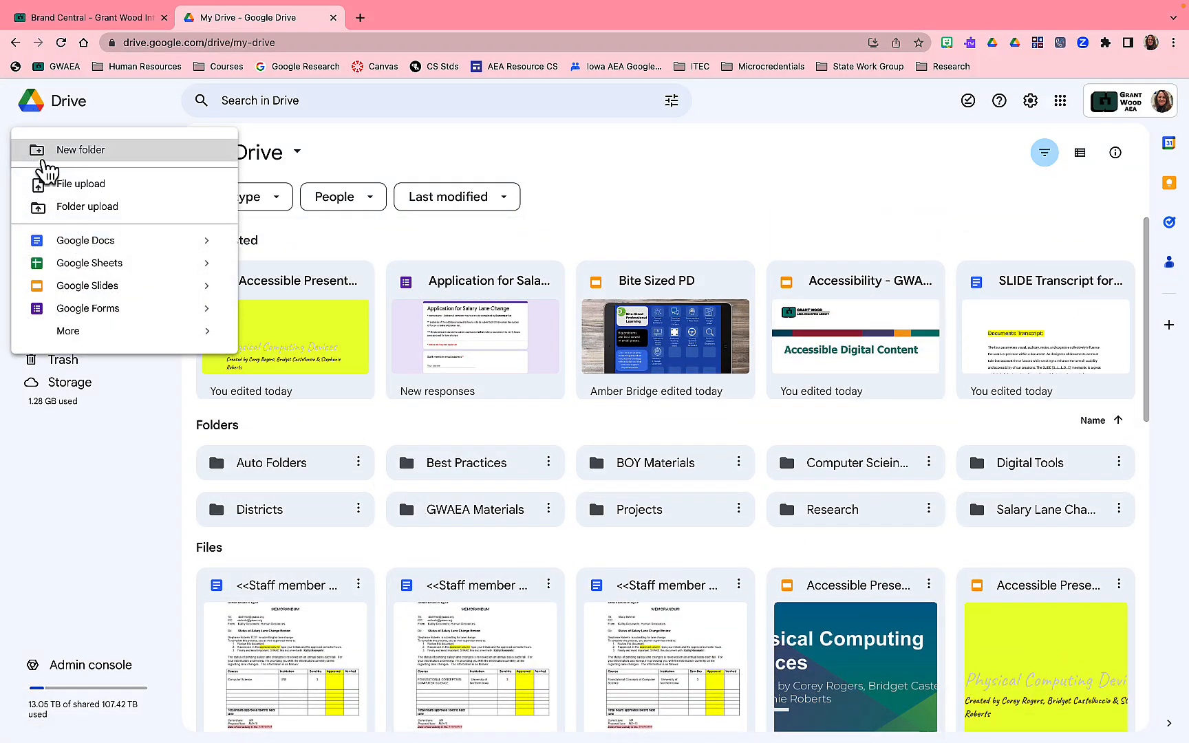
left_click(45, 154)
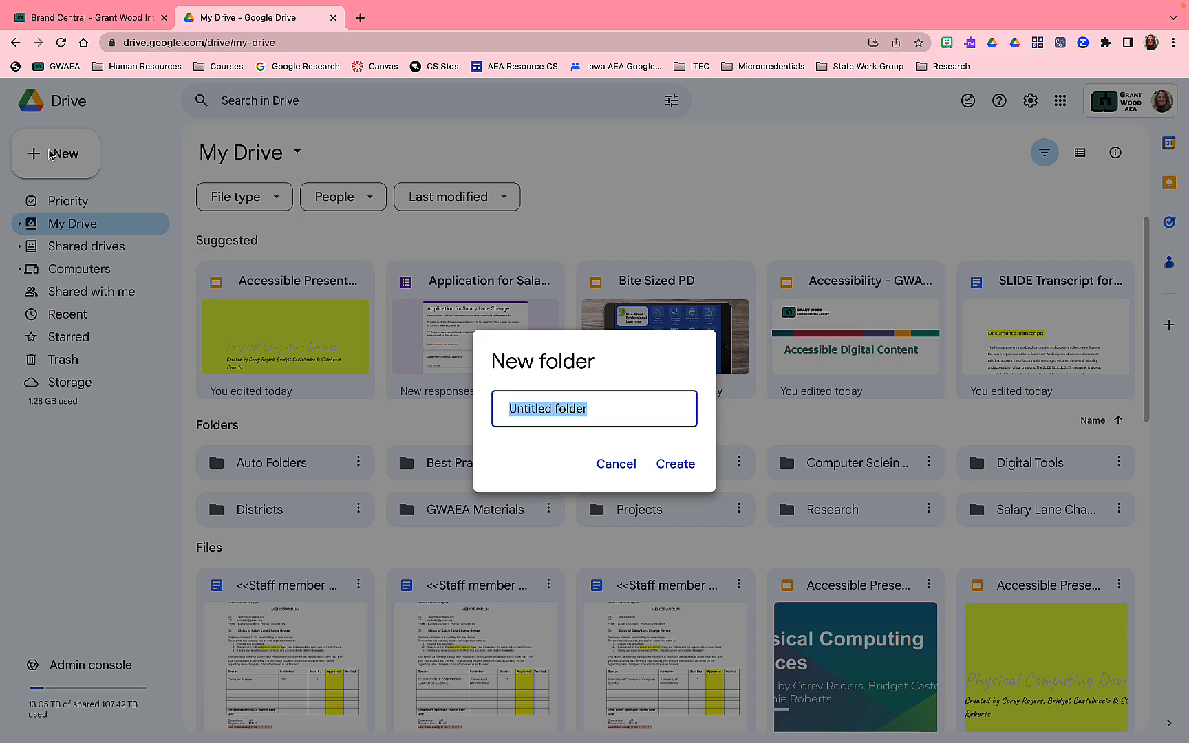
type("Zoom Back")
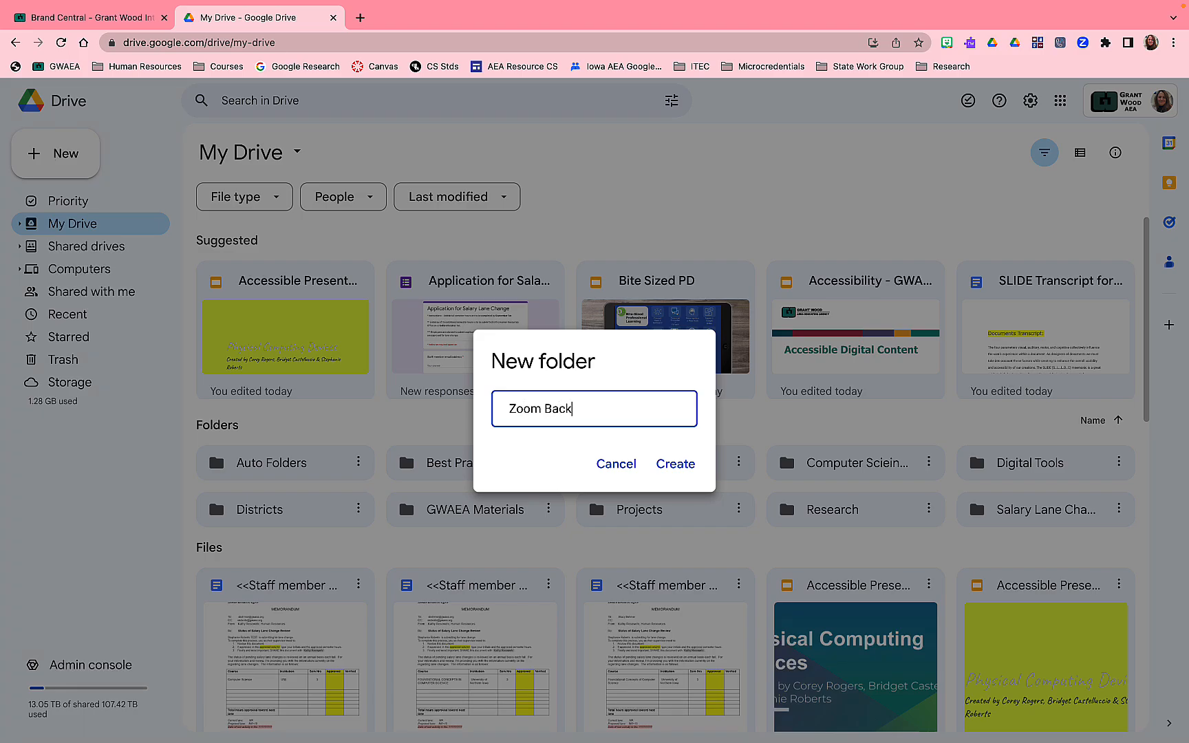
type("grounds")
left_click(682, 469)
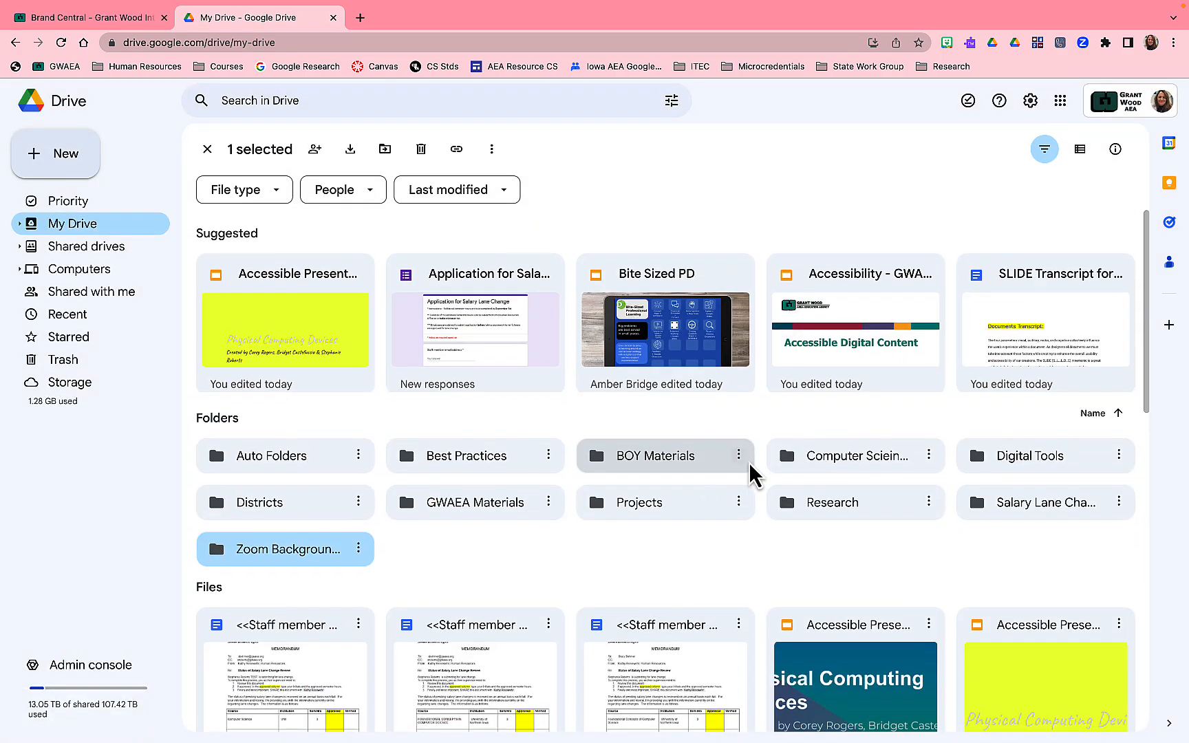
- Move all the copied background images, from the first Autumn copy through Copy of Zoom 5, into the Zoom Backgrounds folder
scroll(753, 481, "down", 6)
left_click(681, 471)
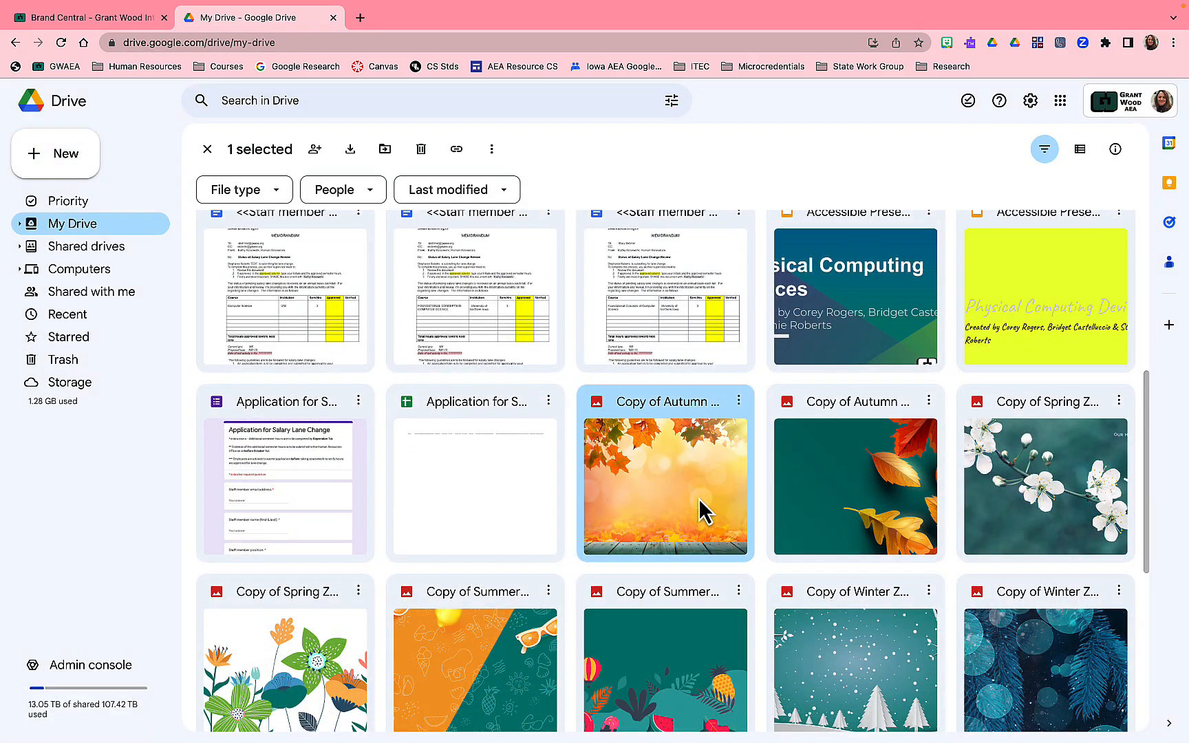
scroll(703, 509, "down", 4)
scroll(701, 505, "down", 3)
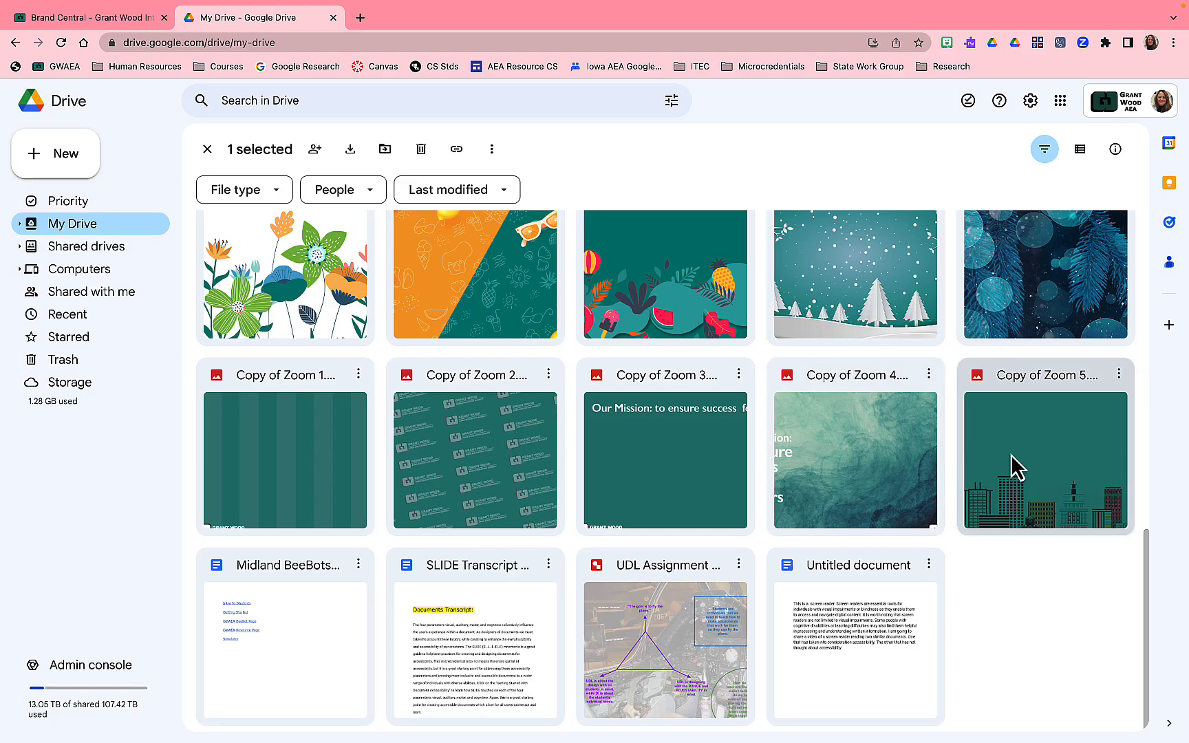
left_click(1020, 465, "shift")
scroll(588, 449, "up", 6)
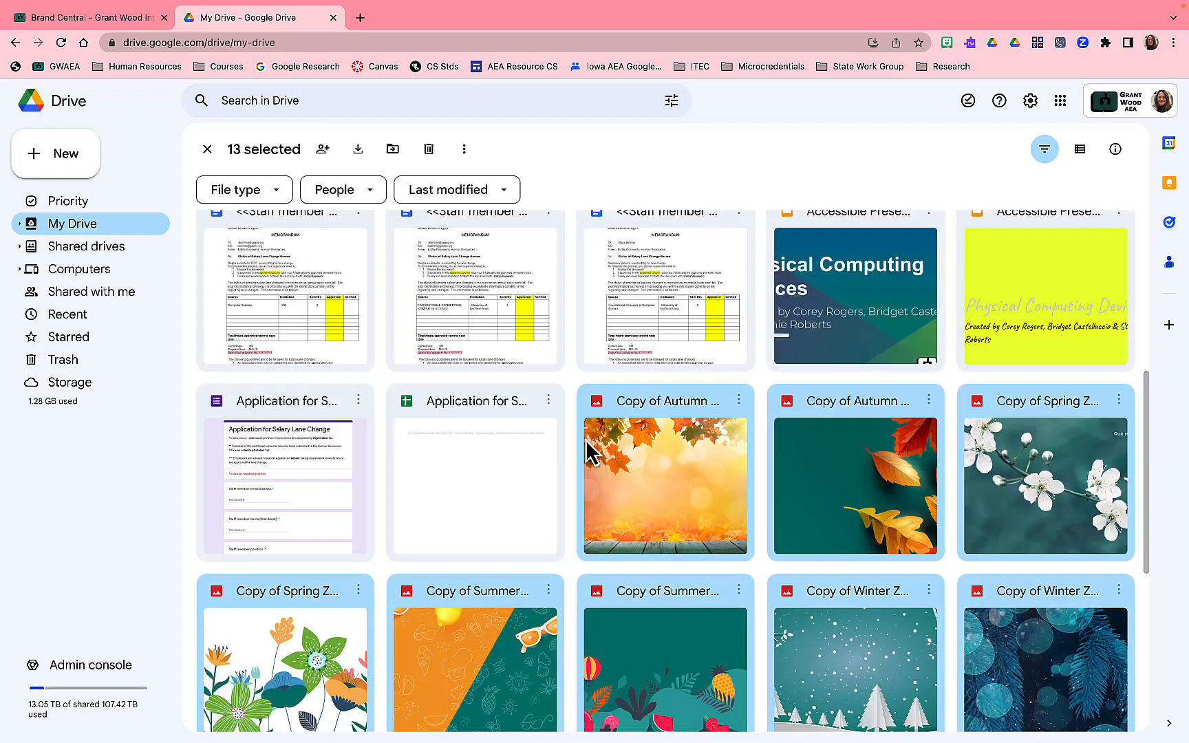
left_click_drag(698, 518, 335, 322)
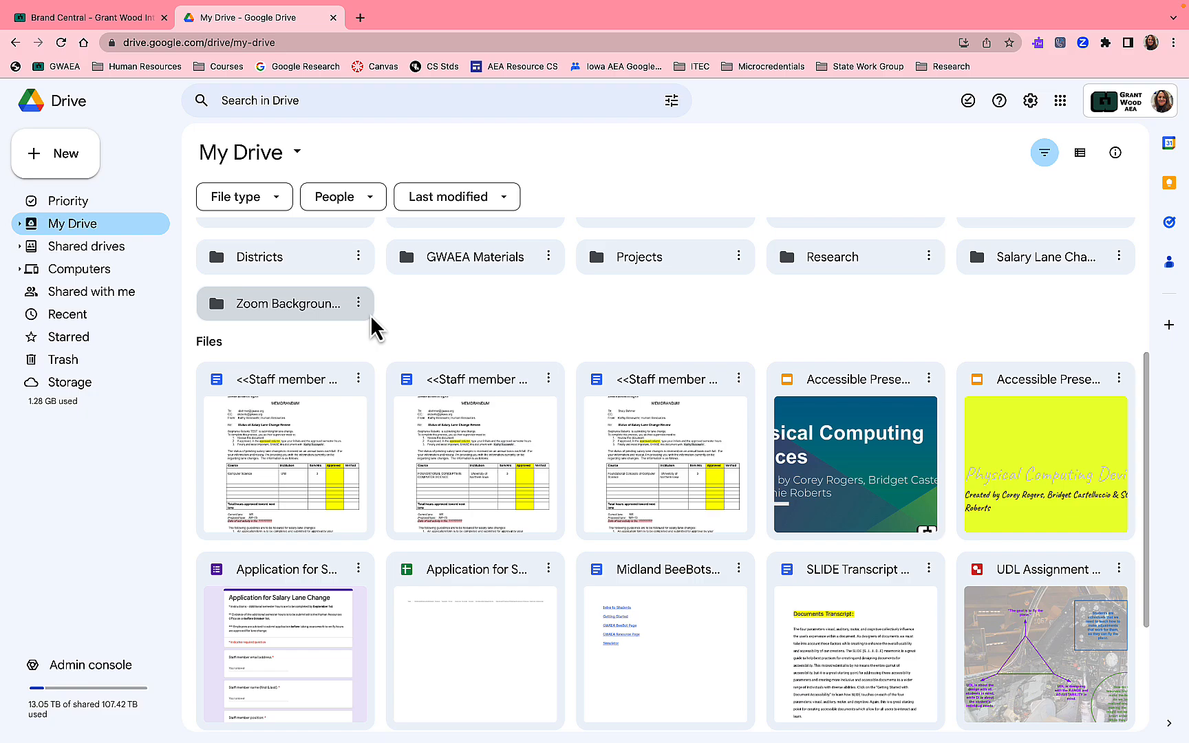
- Sign in to the Zoom Scheduler browser extension from a new tab, using the existing Google work account
left_click(360, 18)
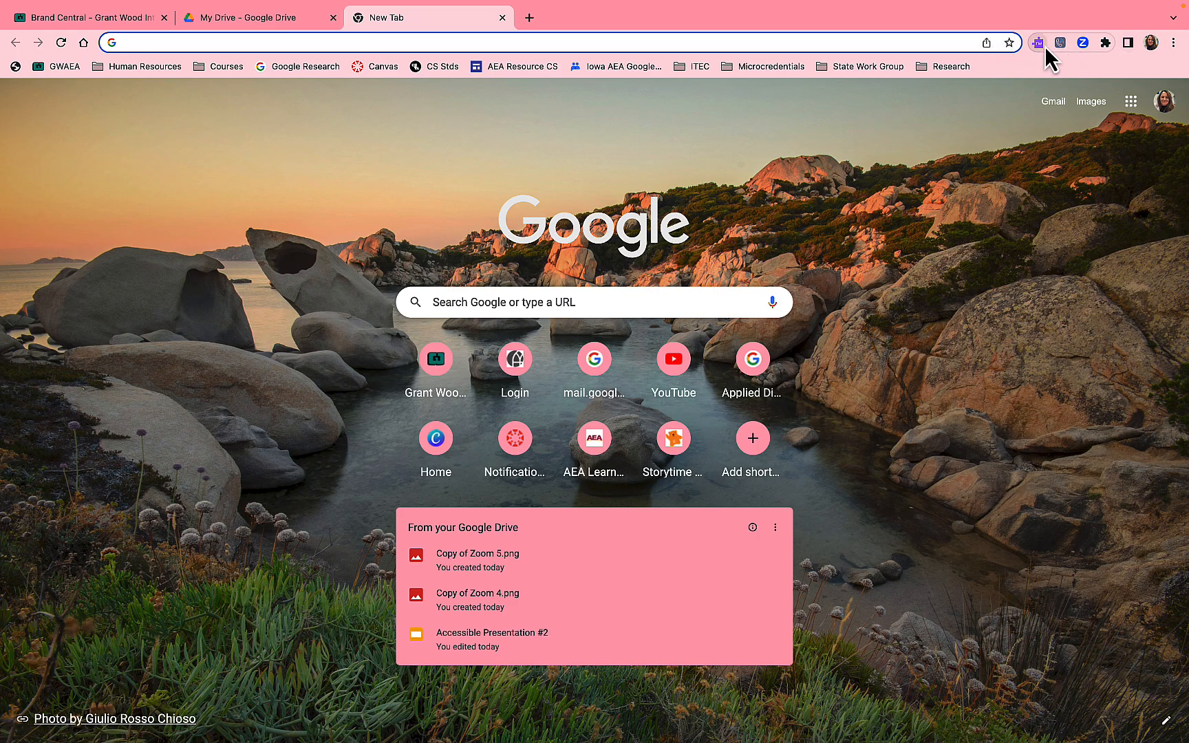
left_click(1105, 44)
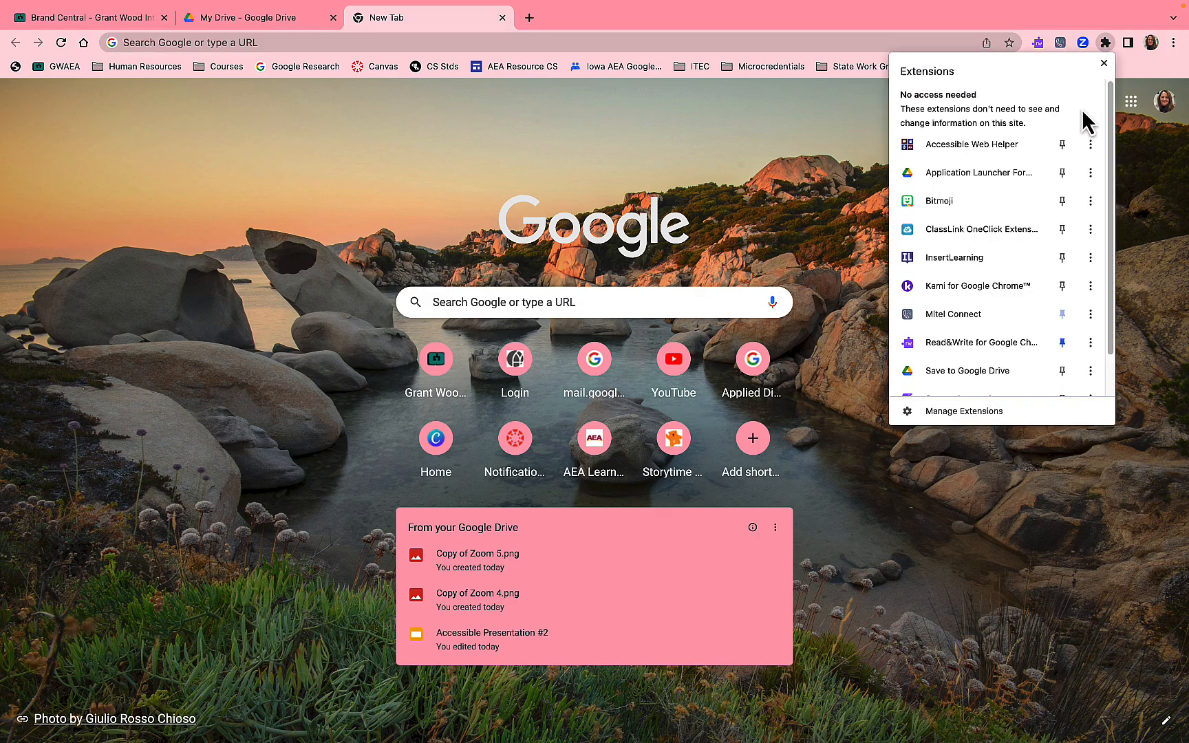
scroll(1074, 354, "down", 2)
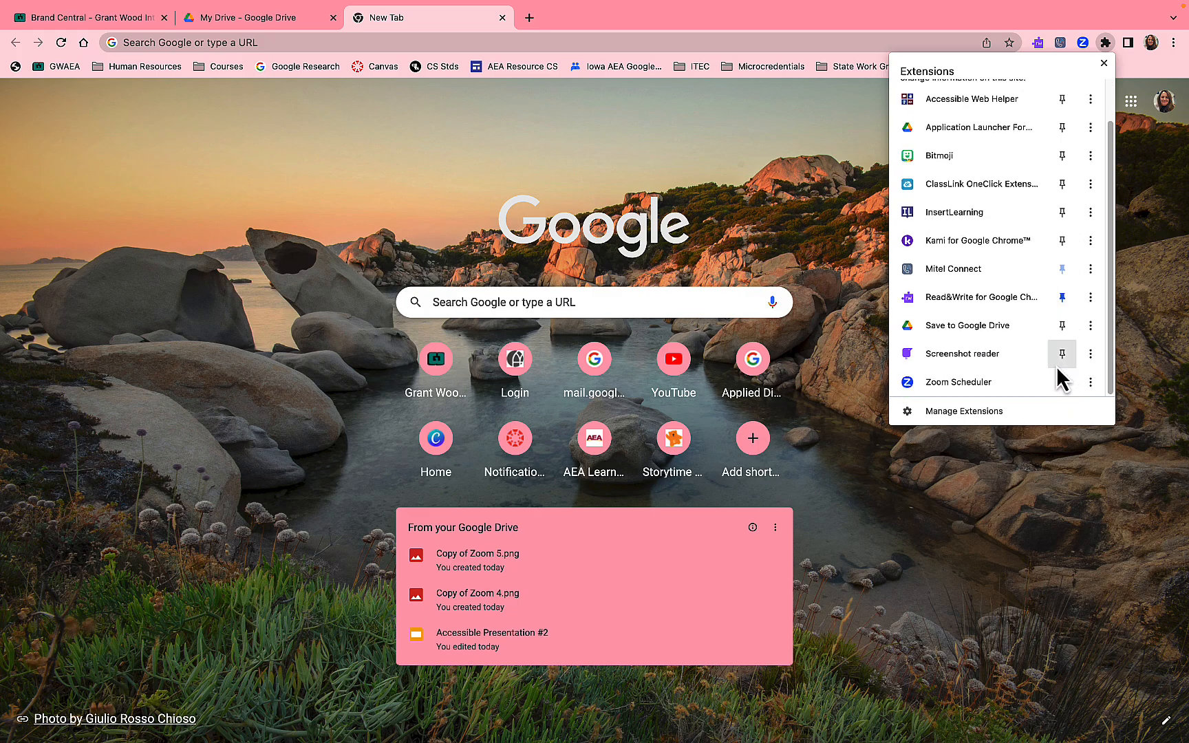
left_click(1083, 44)
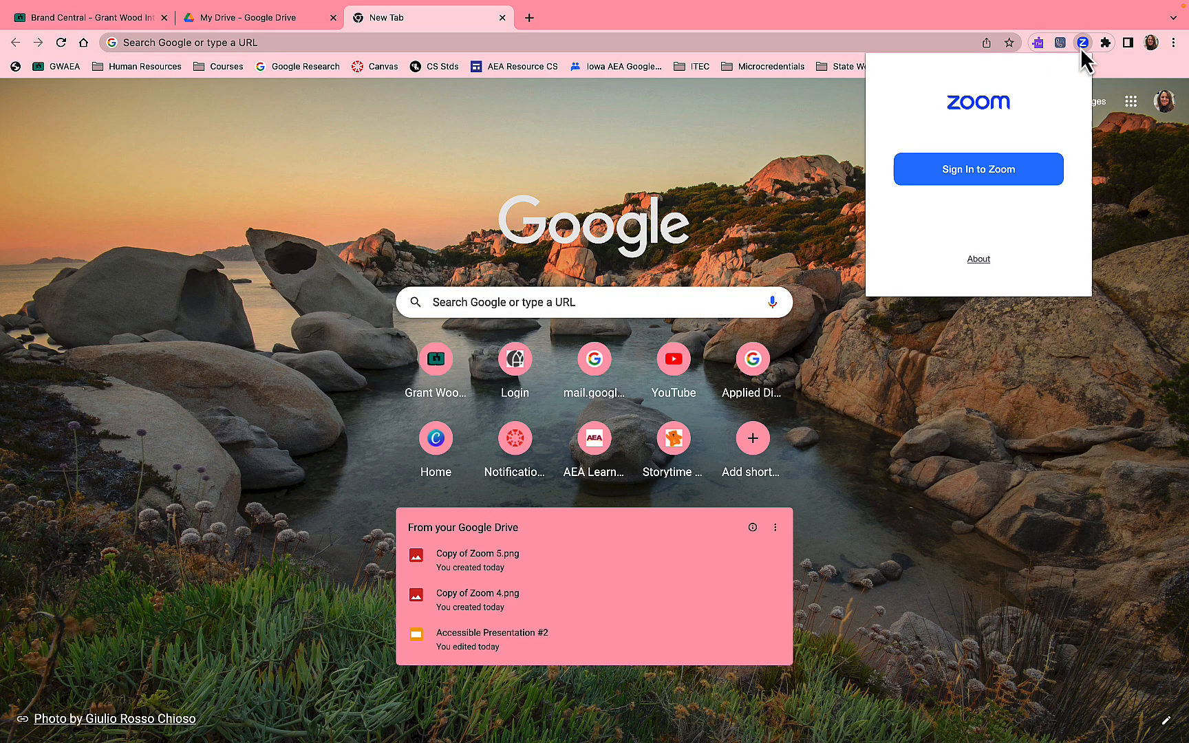
left_click(967, 176)
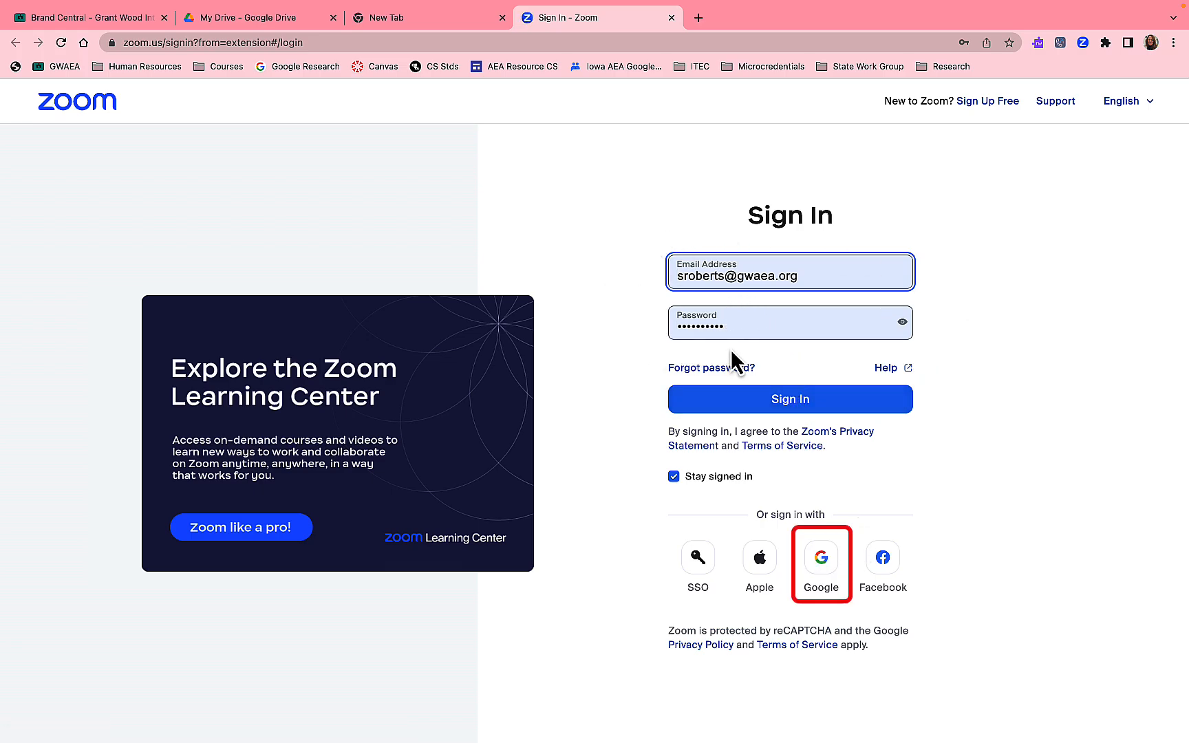
left_click(826, 571)
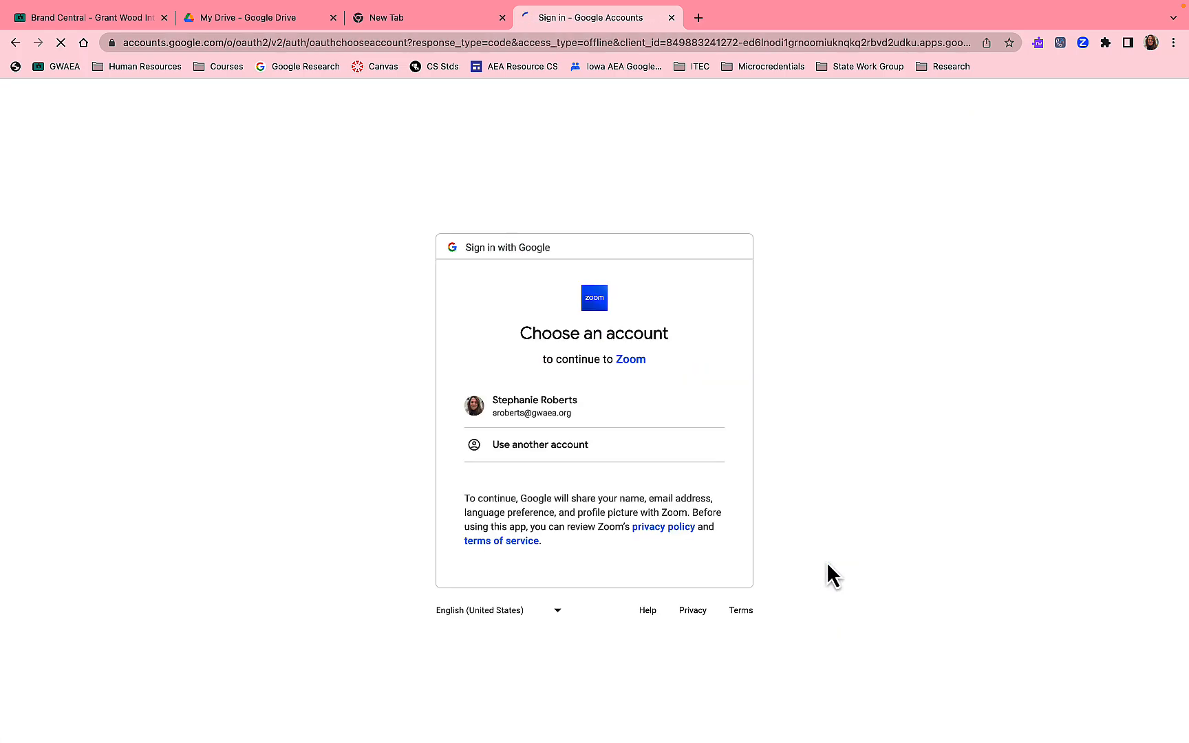
left_click(569, 418)
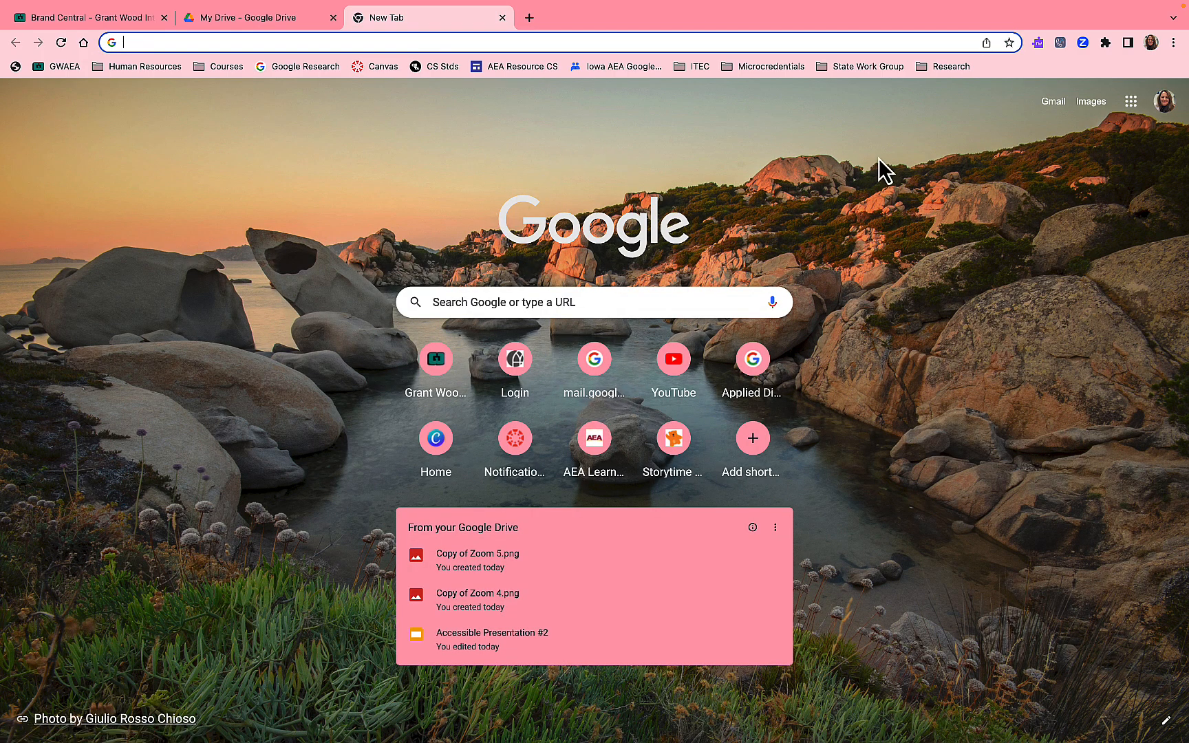
- Start a meeting with video on from the Zoom extension and open it in the Zoom desktop app
left_click(1084, 43)
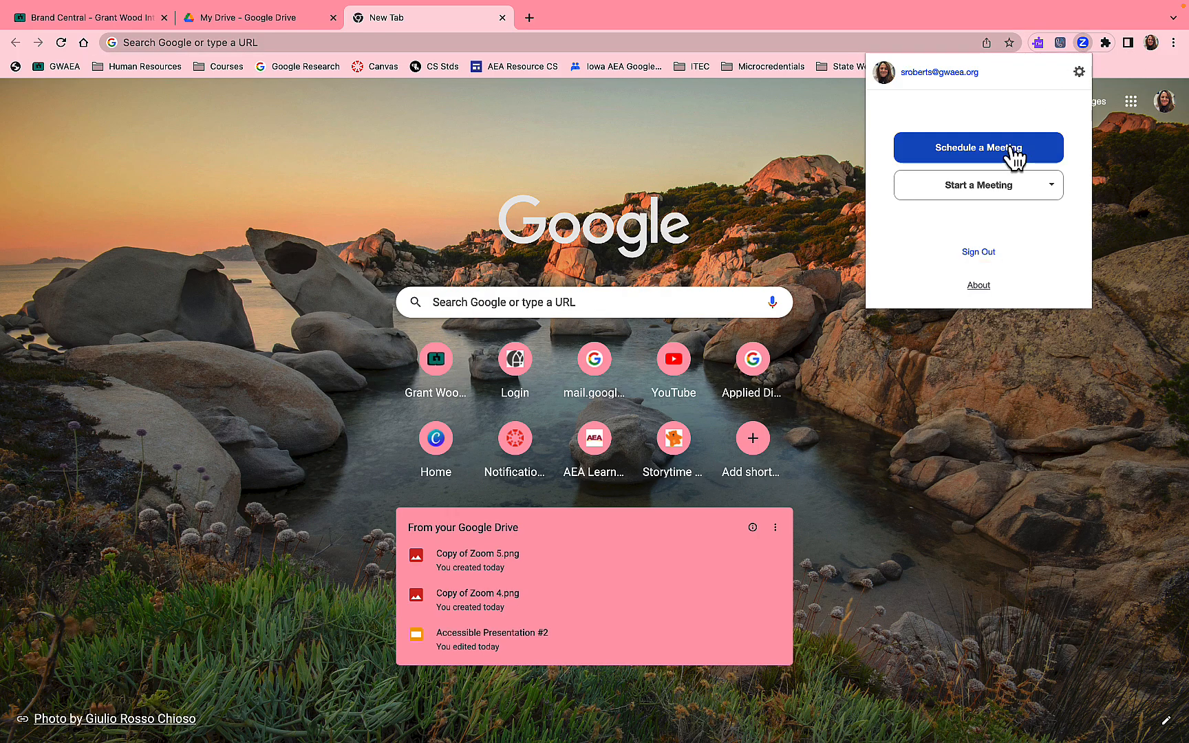
mouse_move(1012, 186)
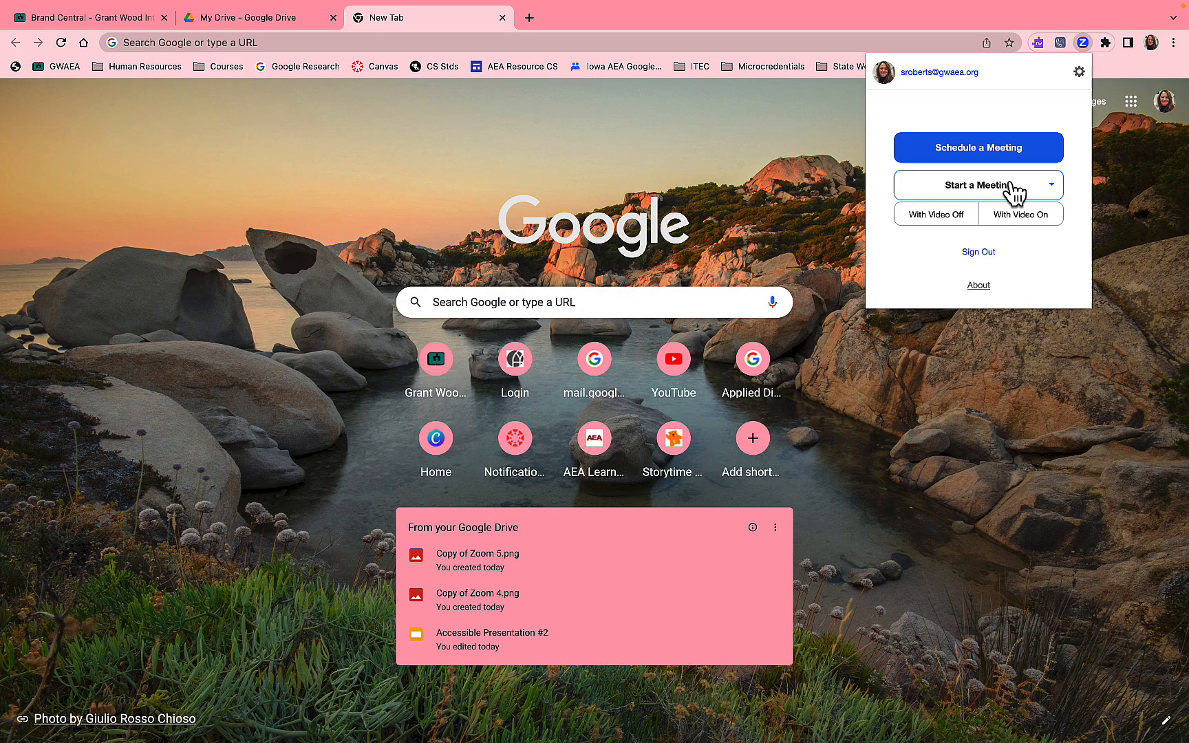
left_click(1016, 215)
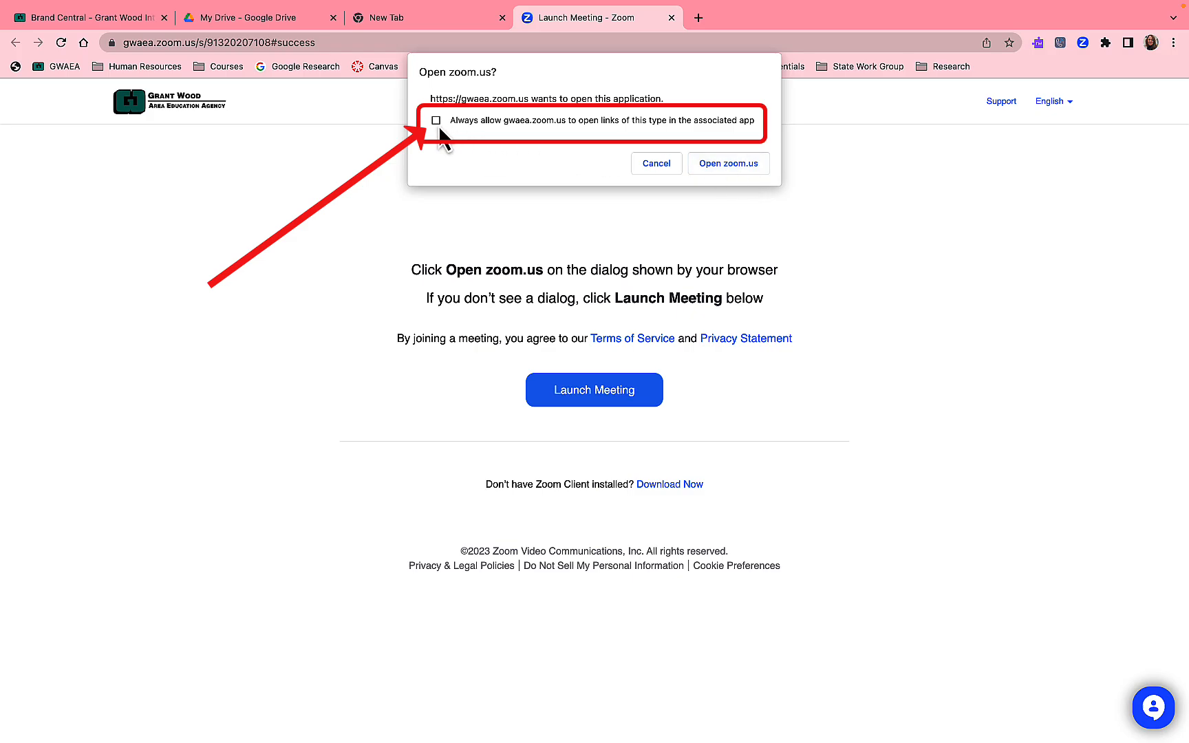
left_click(729, 171)
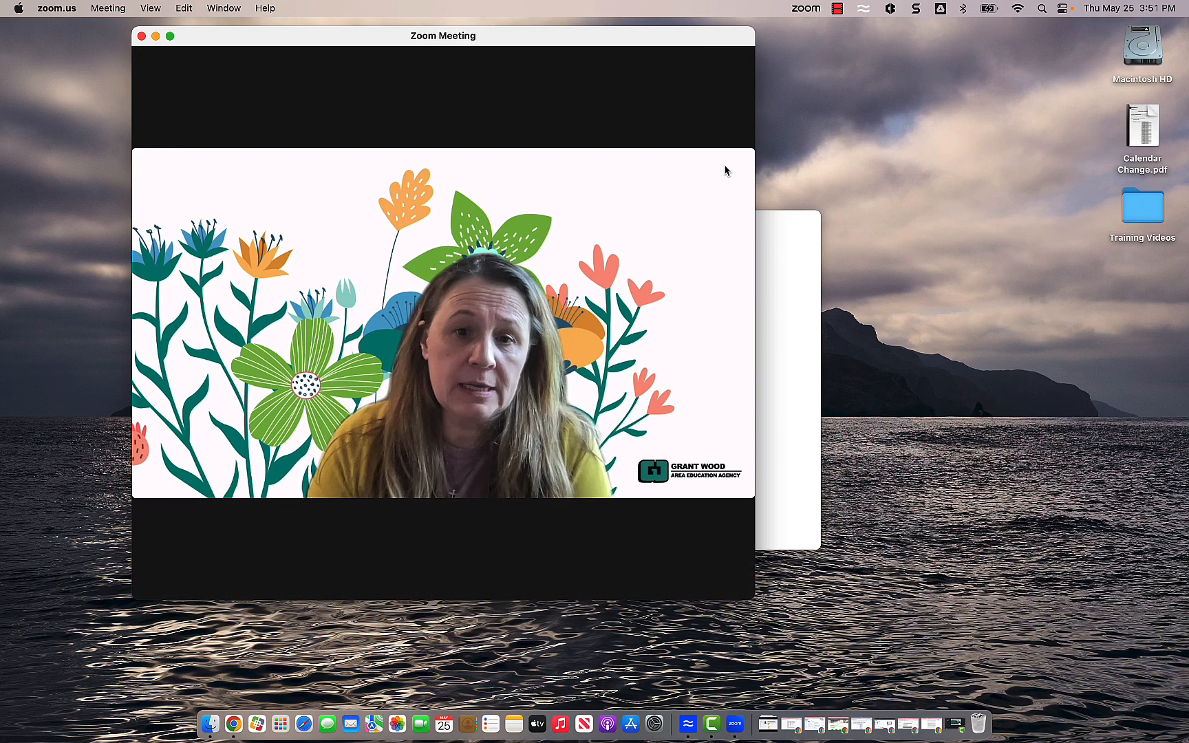
- Open the Background & Effects settings from the meeting's video settings
mouse_move(717, 169)
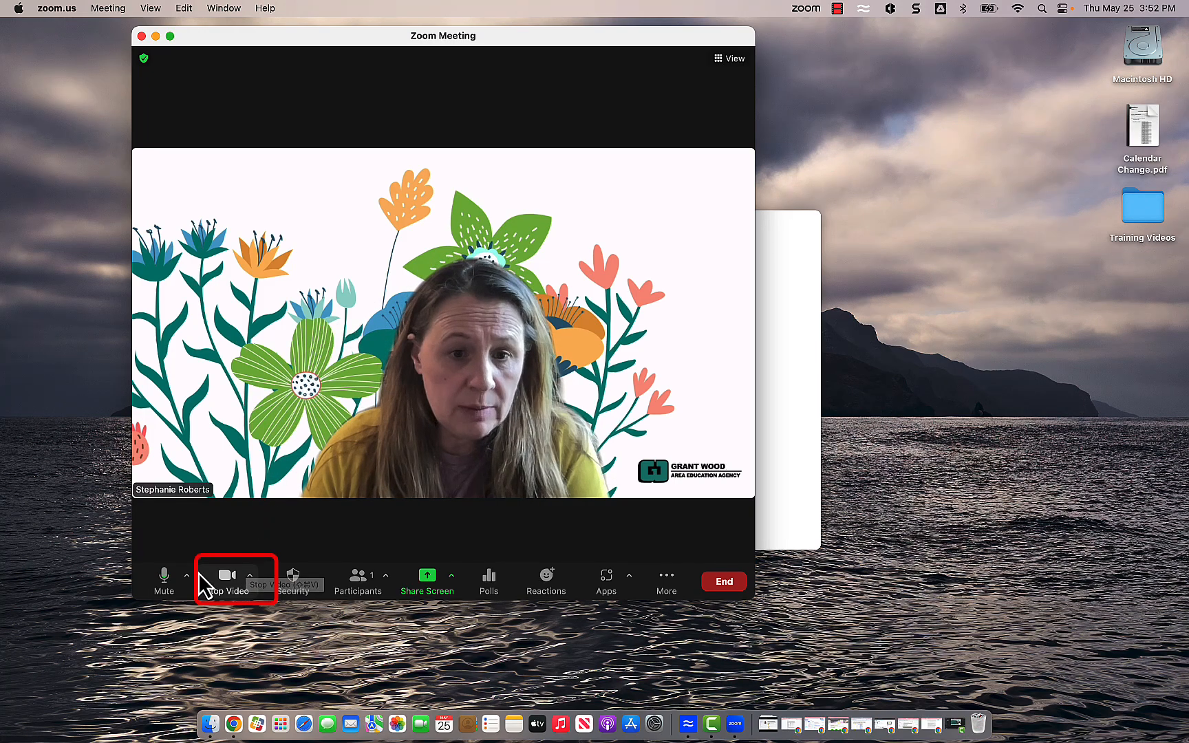
left_click(251, 576)
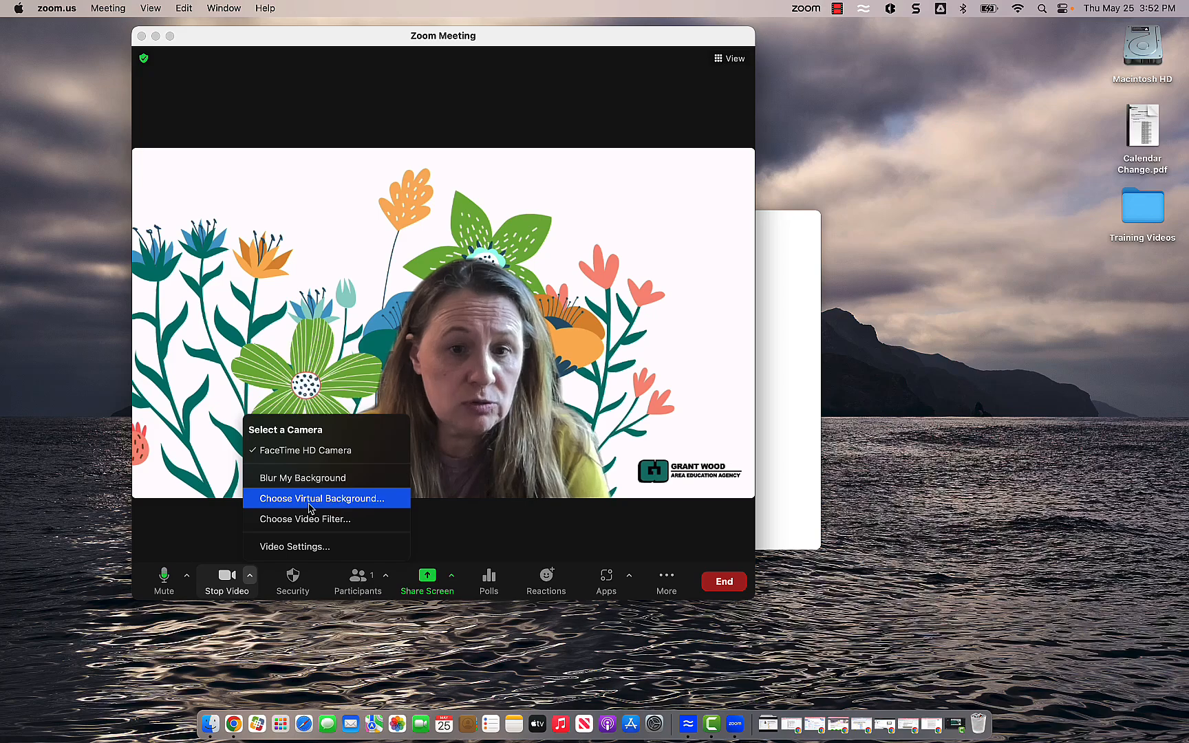
left_click(313, 547)
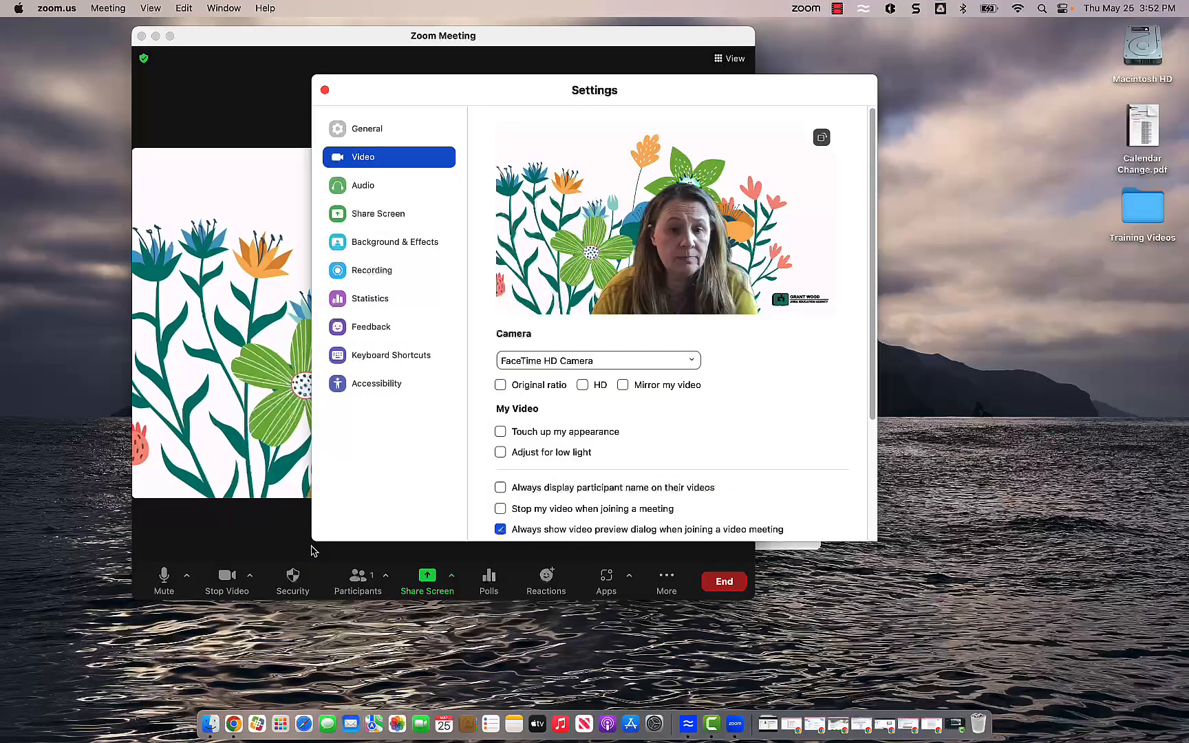
left_click(381, 255)
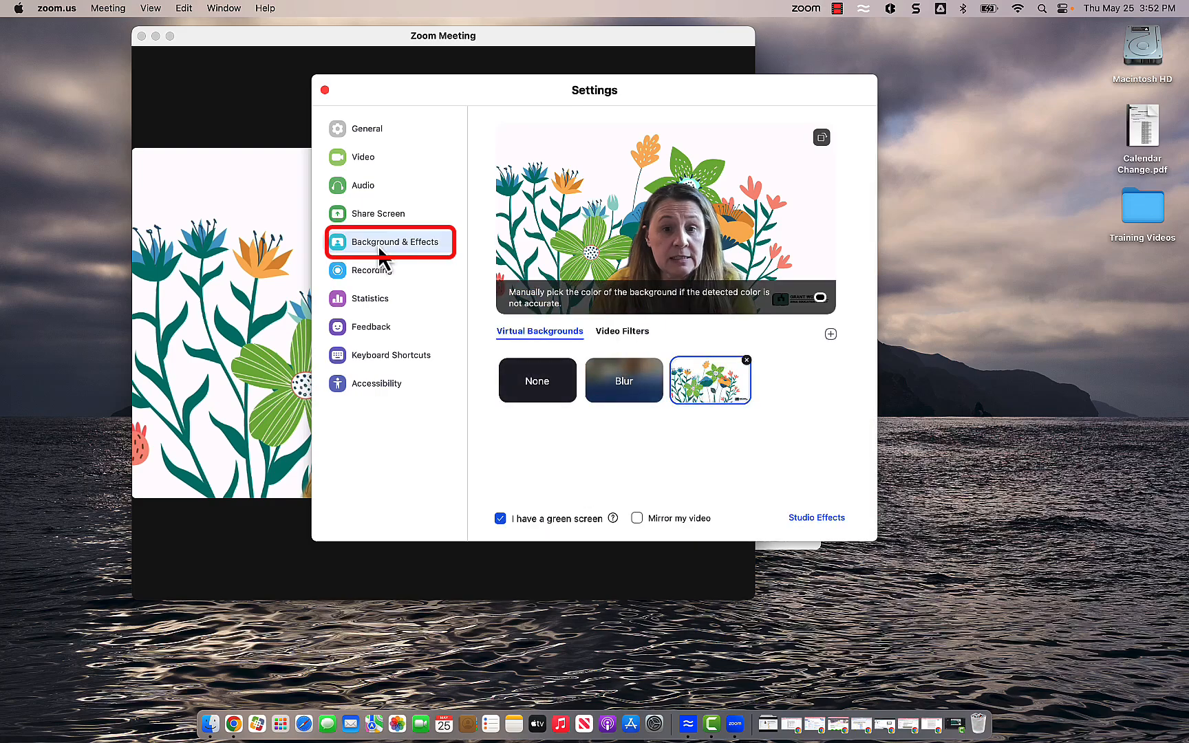
- Start adding an image as a virtual background and browse to the Zoom Backgrounds folder in Google Drive's My Drive
left_click(831, 336)
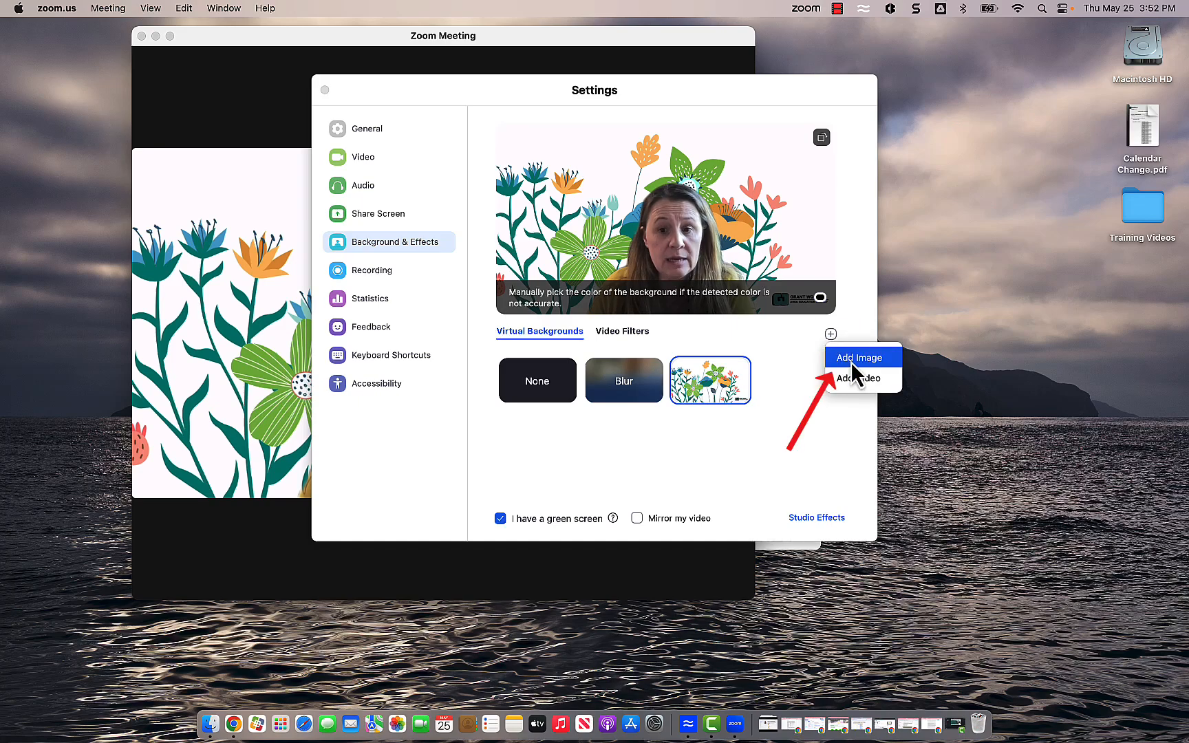
left_click(853, 357)
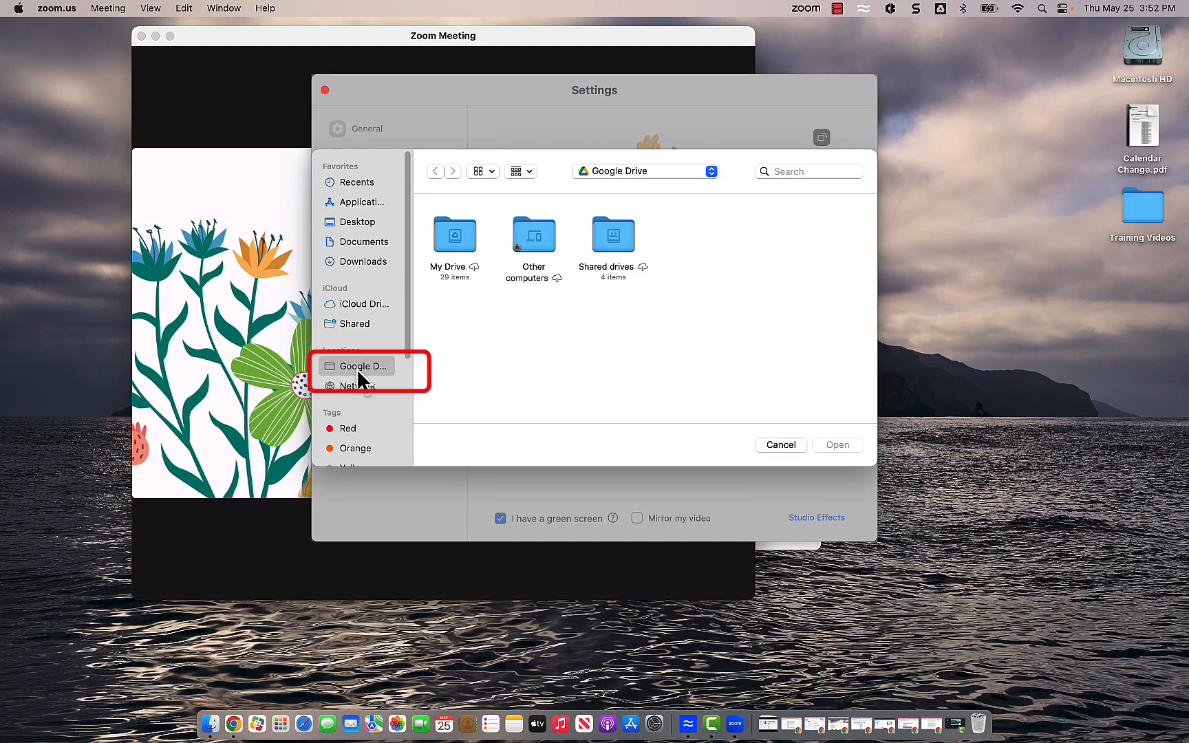
double_click(455, 238)
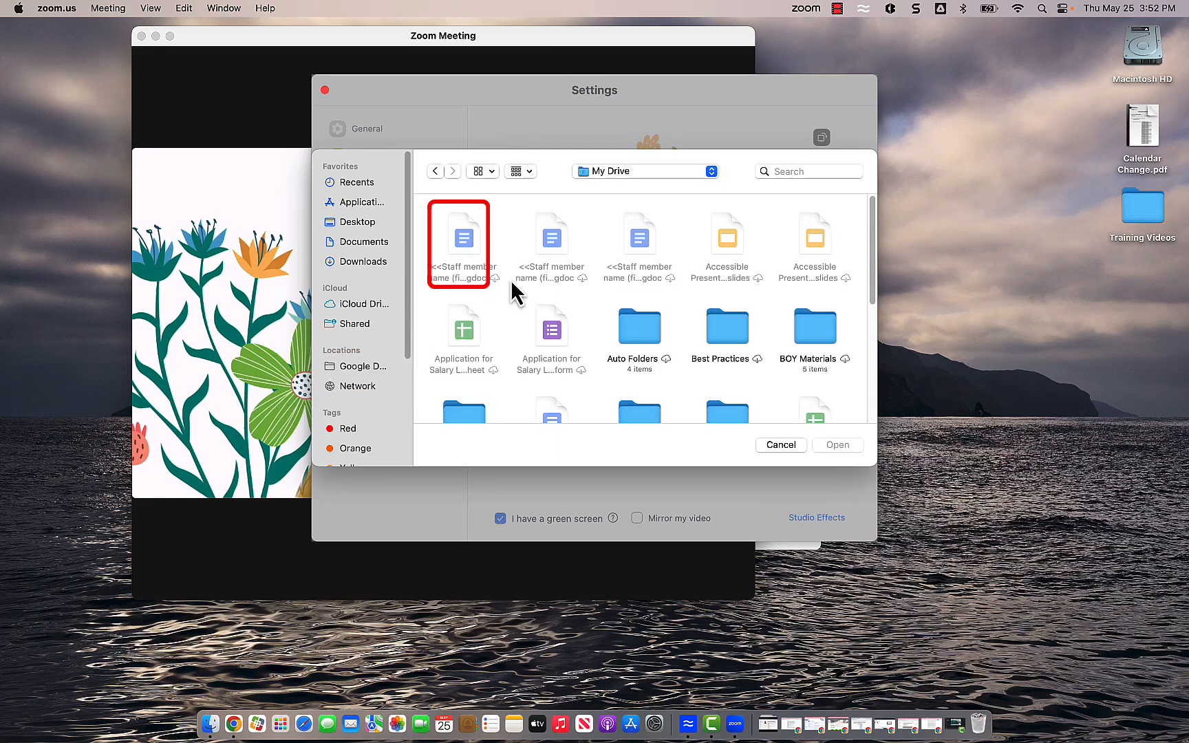
scroll(679, 332, "down", 5)
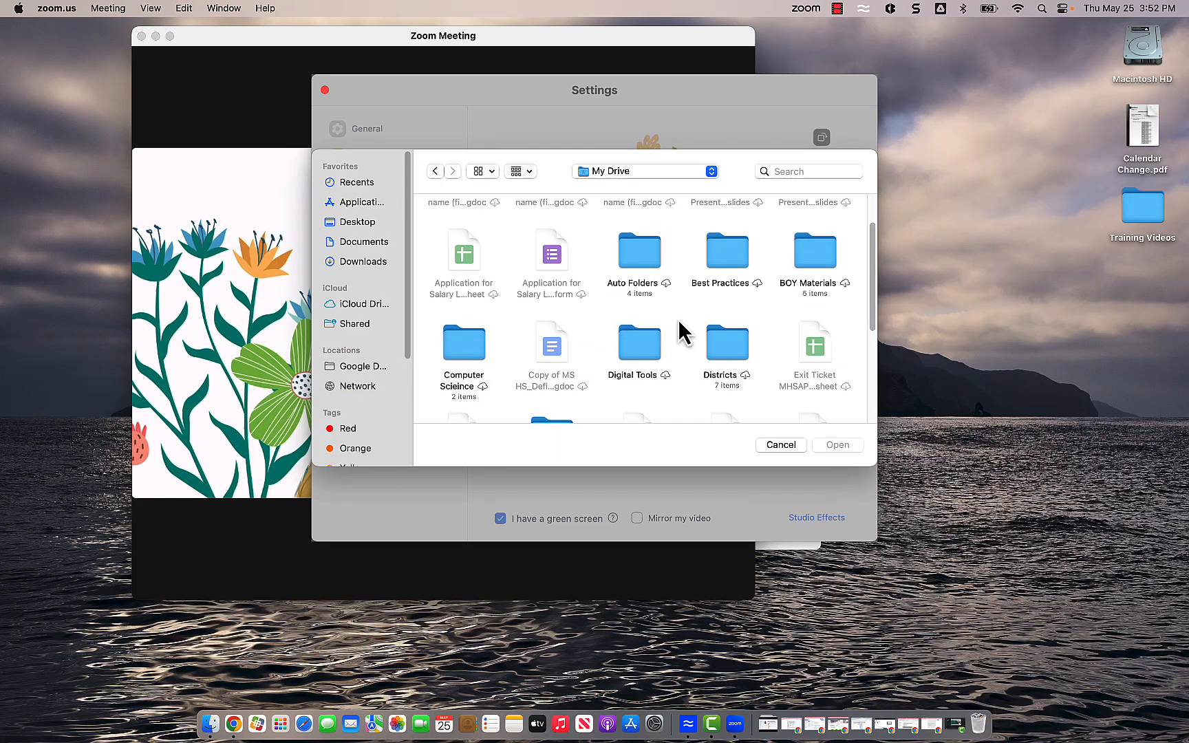
scroll(679, 331, "down", 4)
scroll(681, 327, "down", 2)
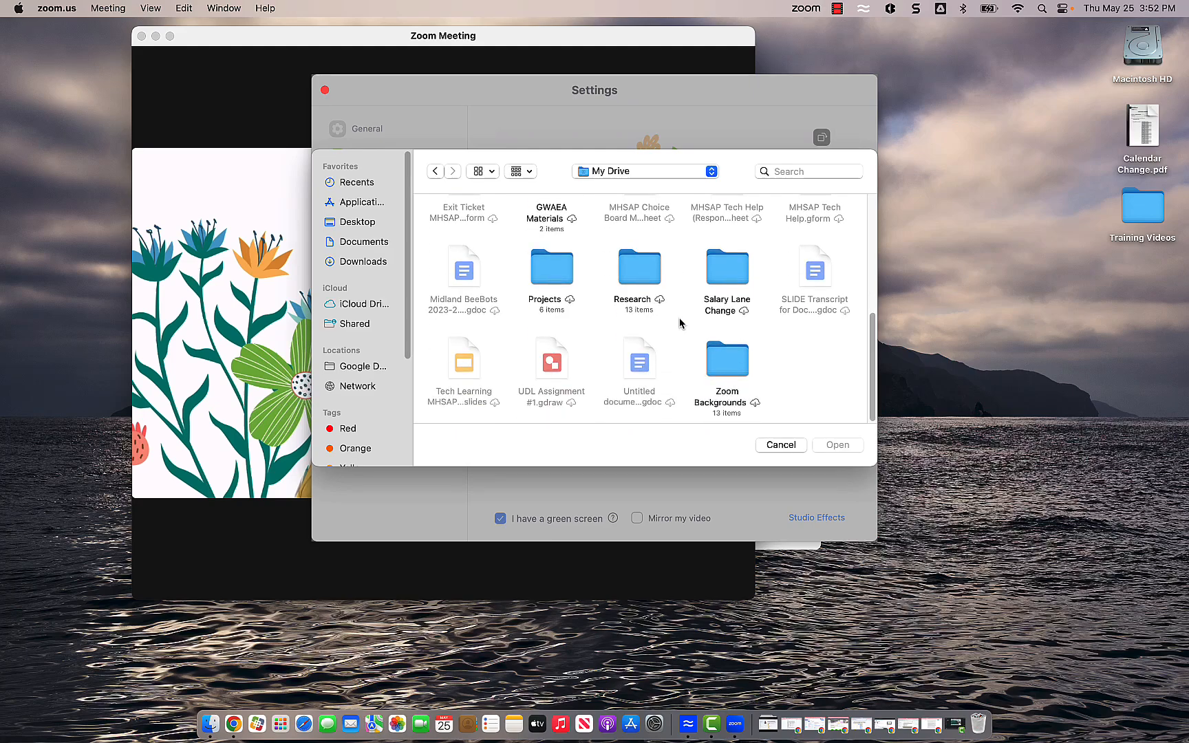
double_click(731, 368)
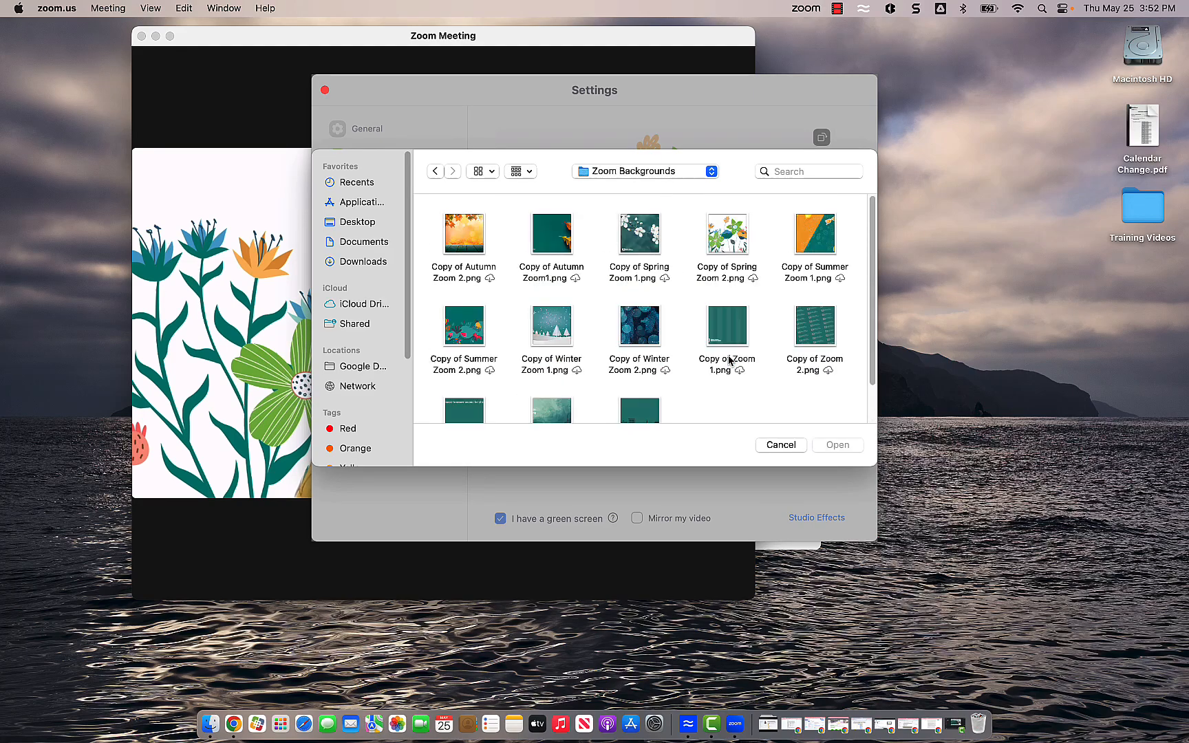
- Select all the images in the Zoom Backgrounds folder, from Copy of Autumn Zoom 2 through the last one, and add them as virtual backgrounds
left_click(480, 246)
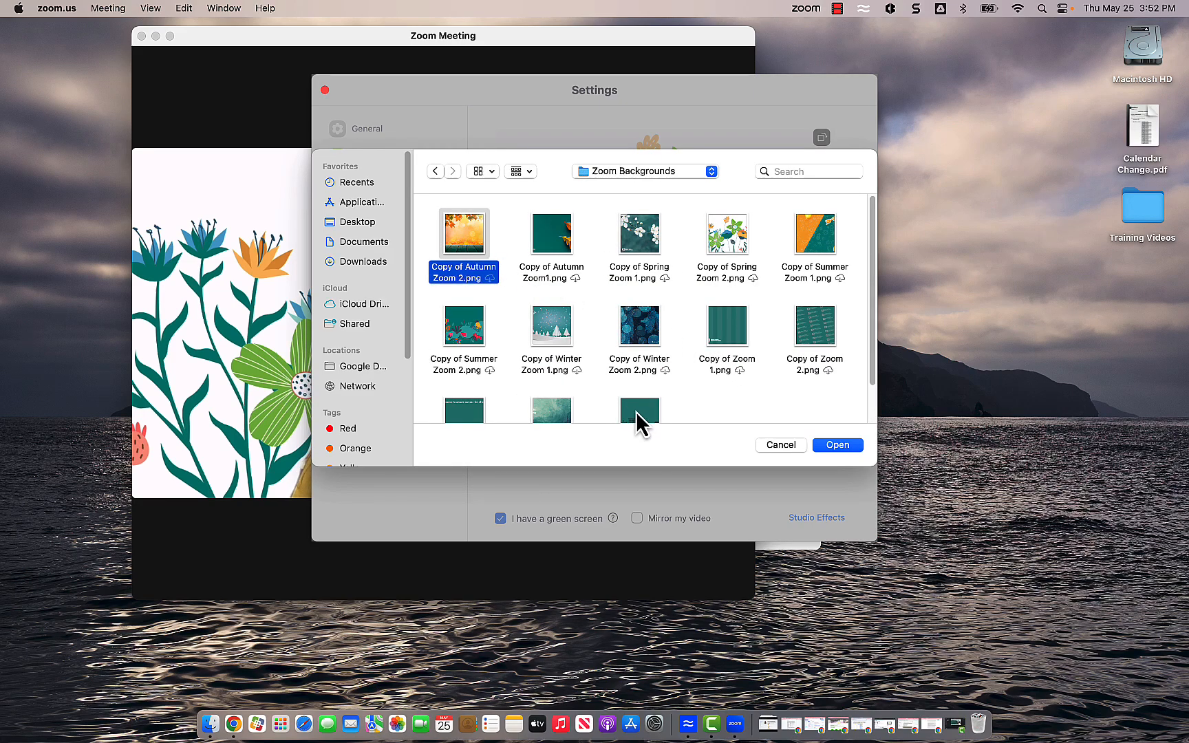
left_click(561, 249, "super")
left_click(649, 241, "super")
left_click(718, 239, "super")
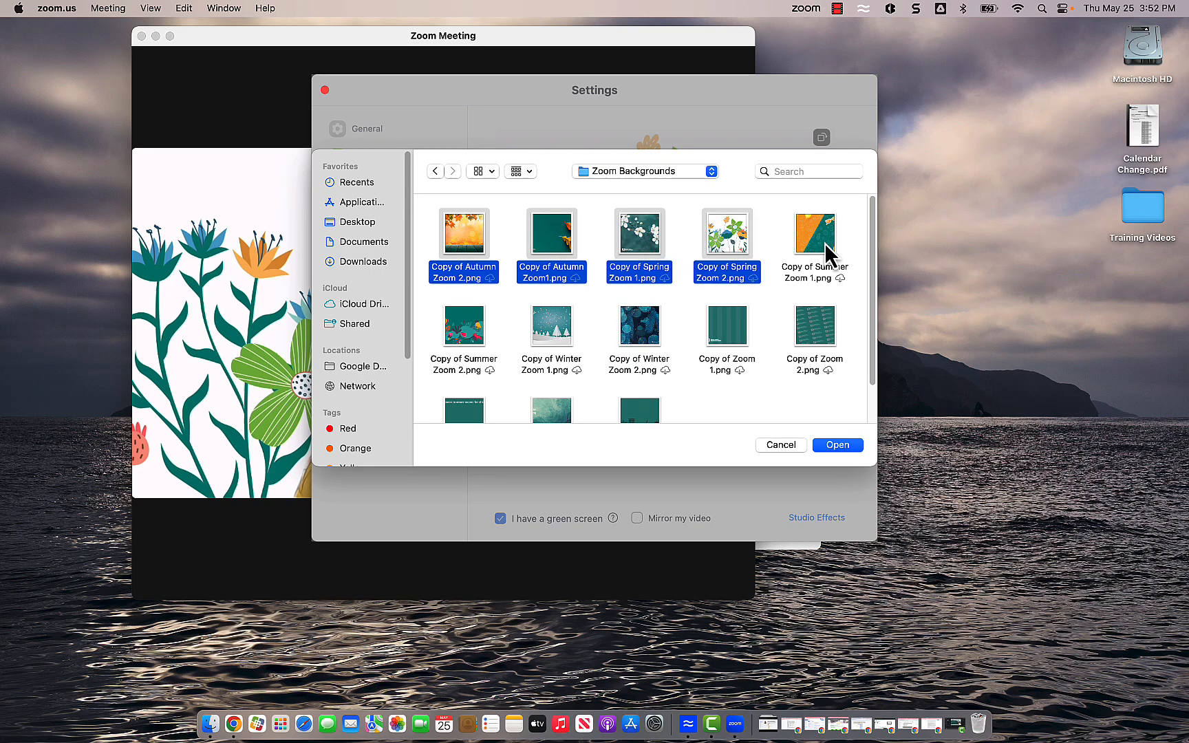
left_click(825, 245, "super")
left_click(819, 337, "super")
left_click(728, 341, "super")
left_click(639, 342, "super")
left_click(540, 347, "super")
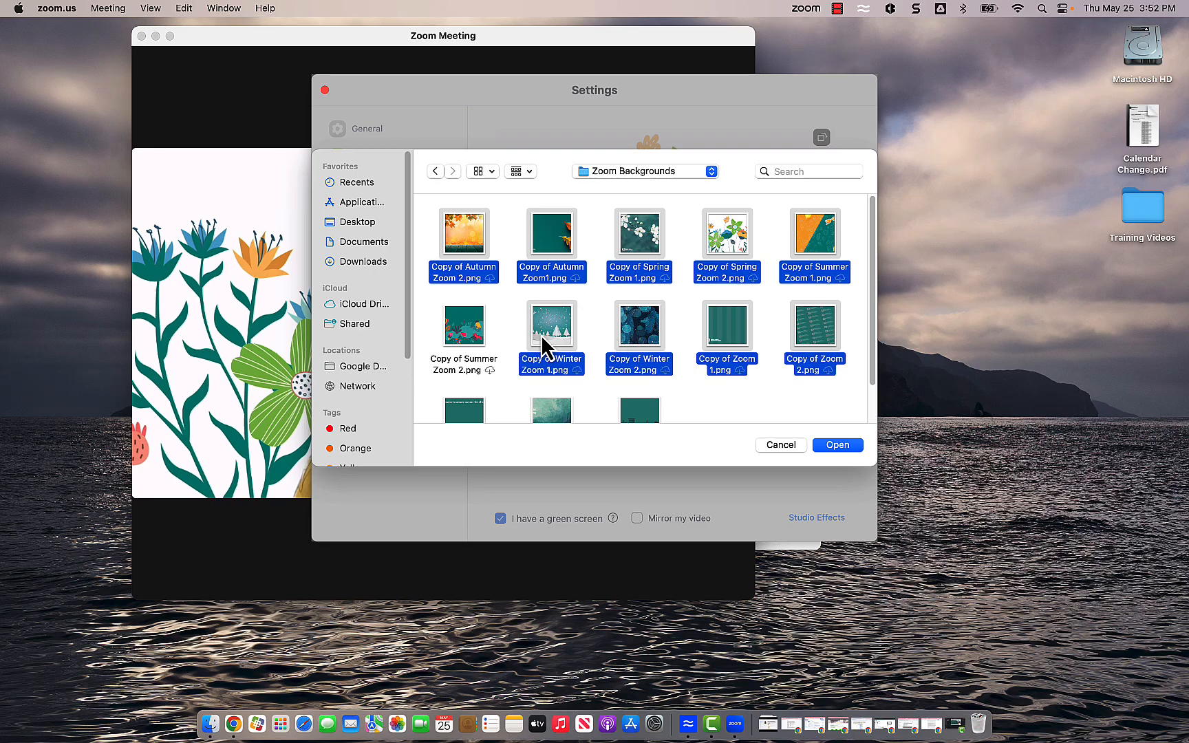
left_click(467, 356, "super")
left_click(465, 413, "super")
left_click(552, 415, "super")
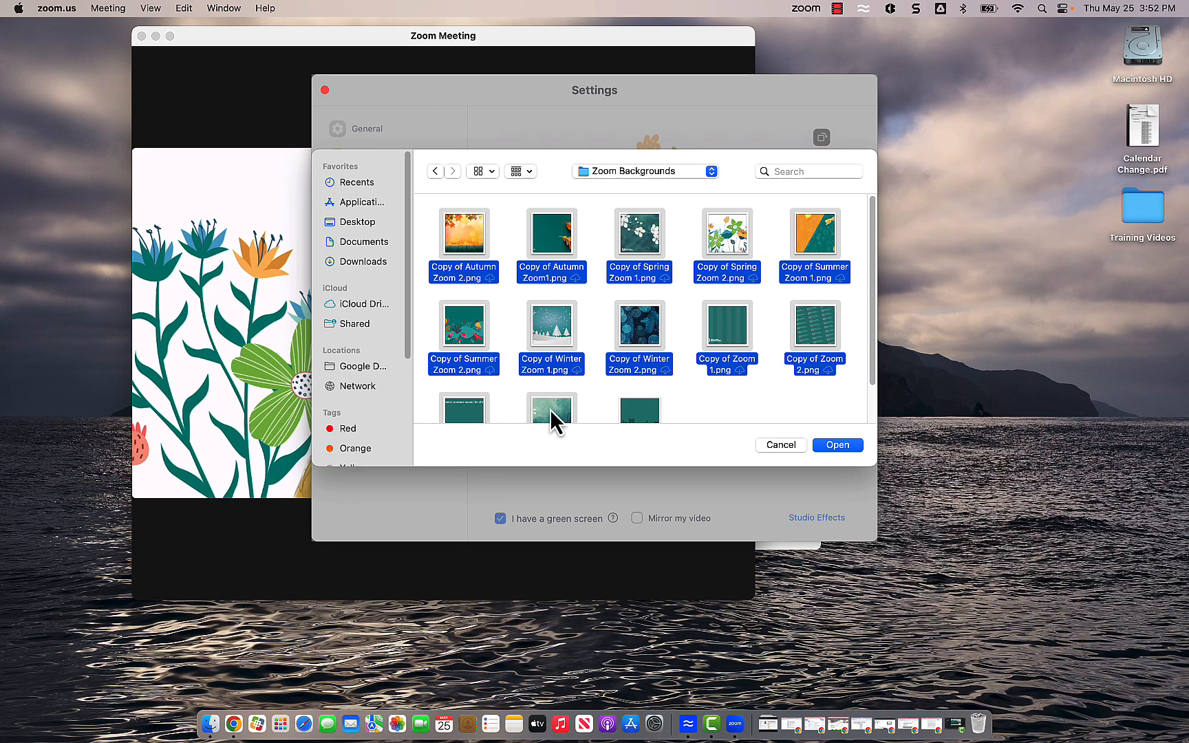
left_click(636, 413, "super")
left_click(837, 445)
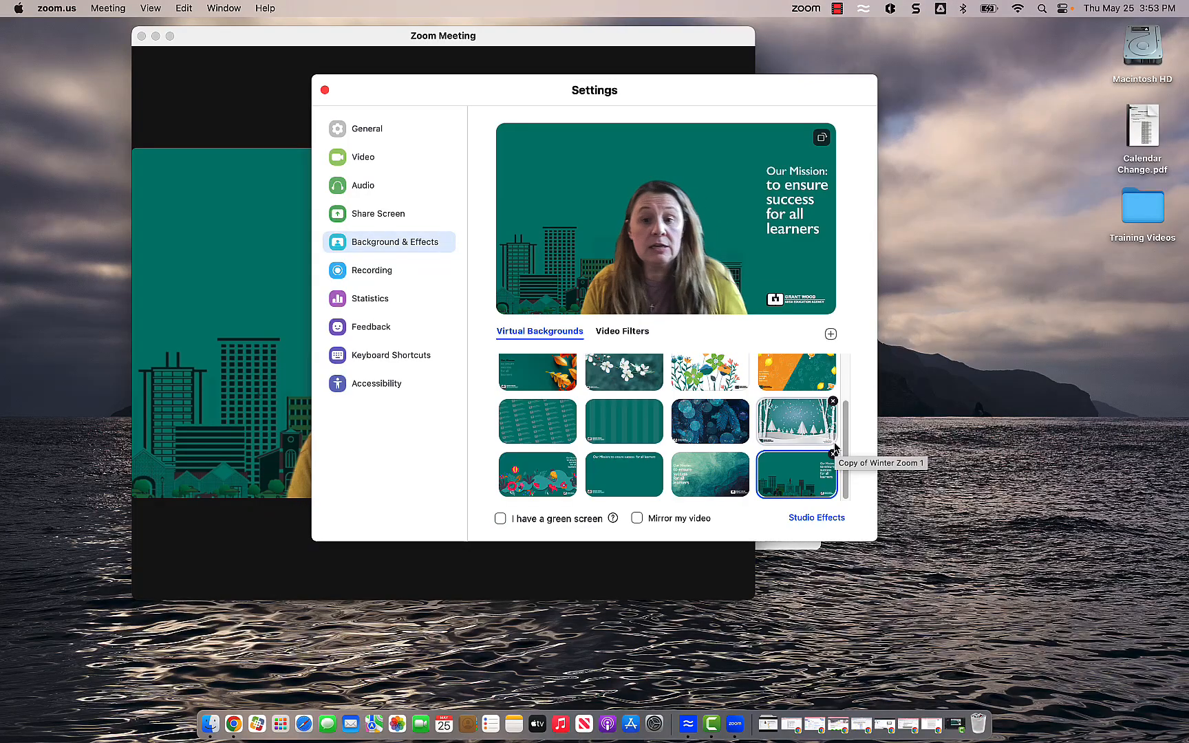
- Try the Copy of Autumn Zoom1 and Copy of Spring Zoom 2 backgrounds, and choose Copy of Spring Zoom 1
scroll(741, 430, "up", 5)
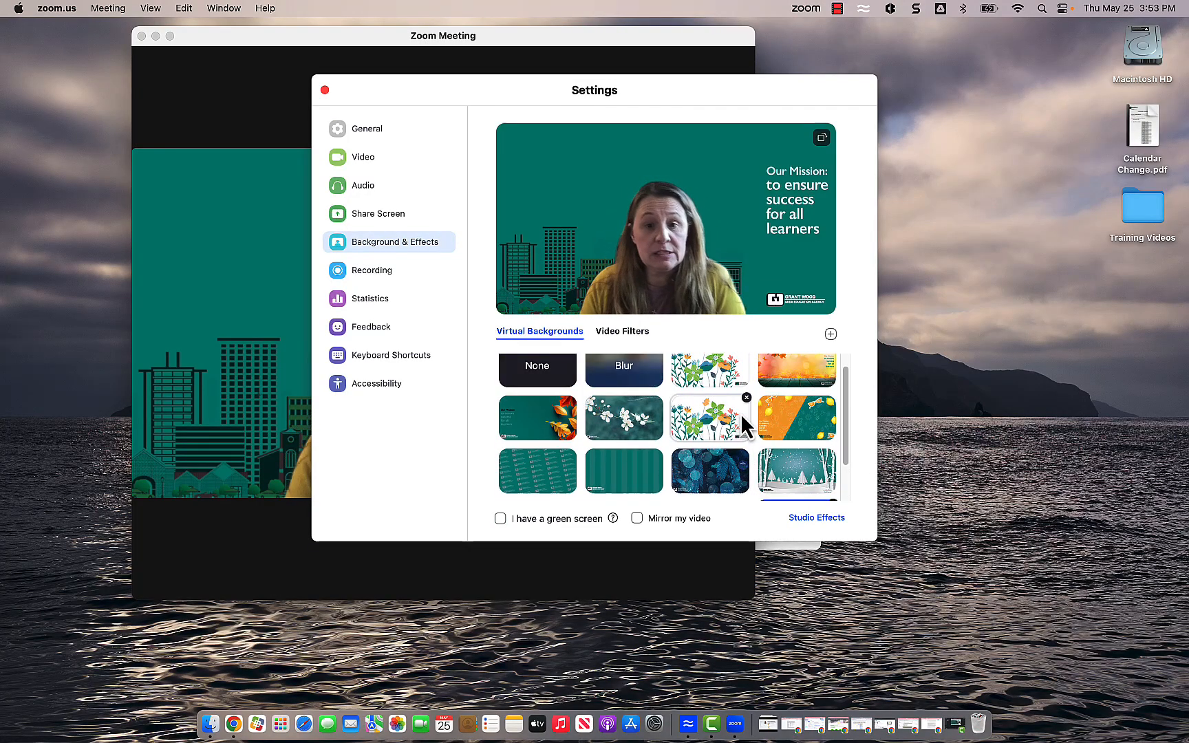
left_click(523, 441)
left_click(705, 435)
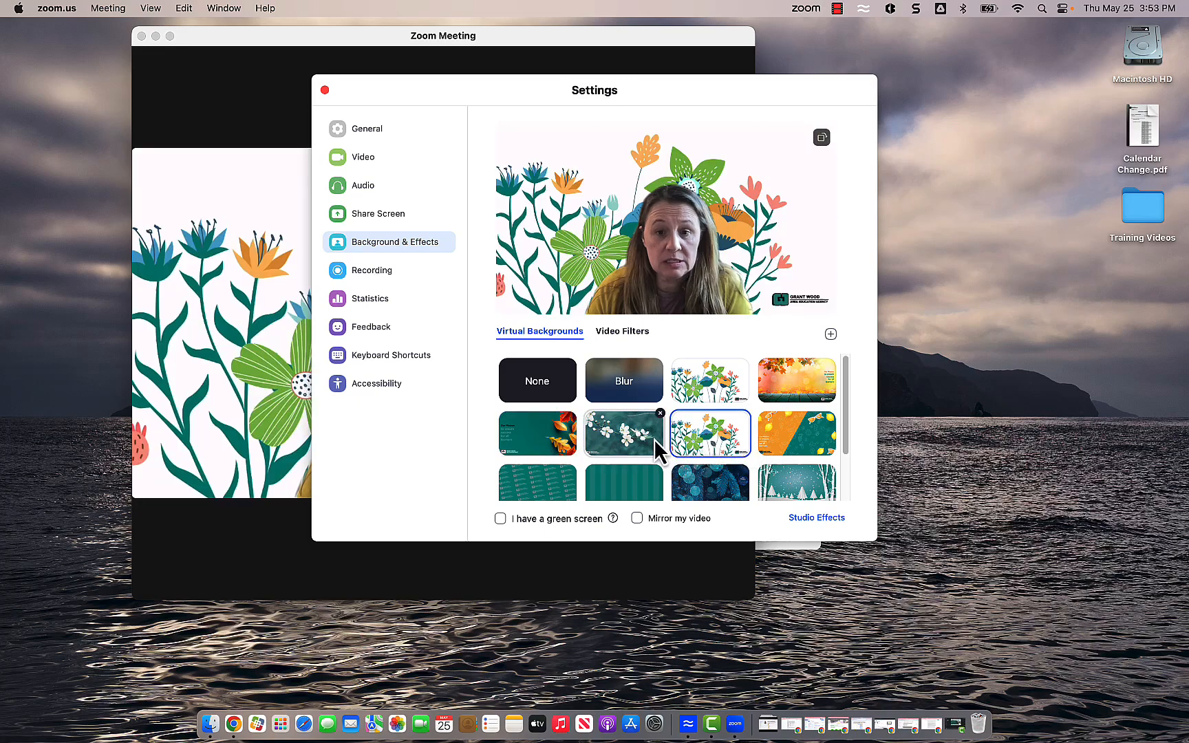
left_click(650, 438)
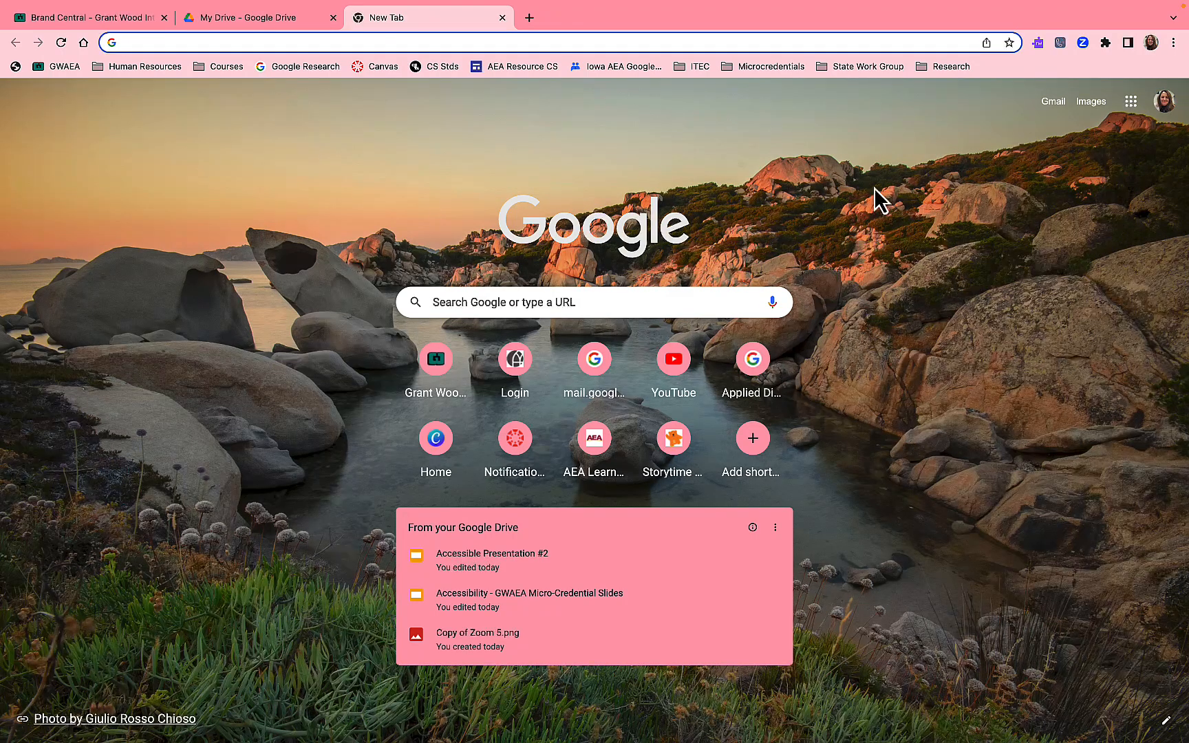
- Switch to Chrome and schedule a new meeting with the Zoom extension
left_click(1083, 46)
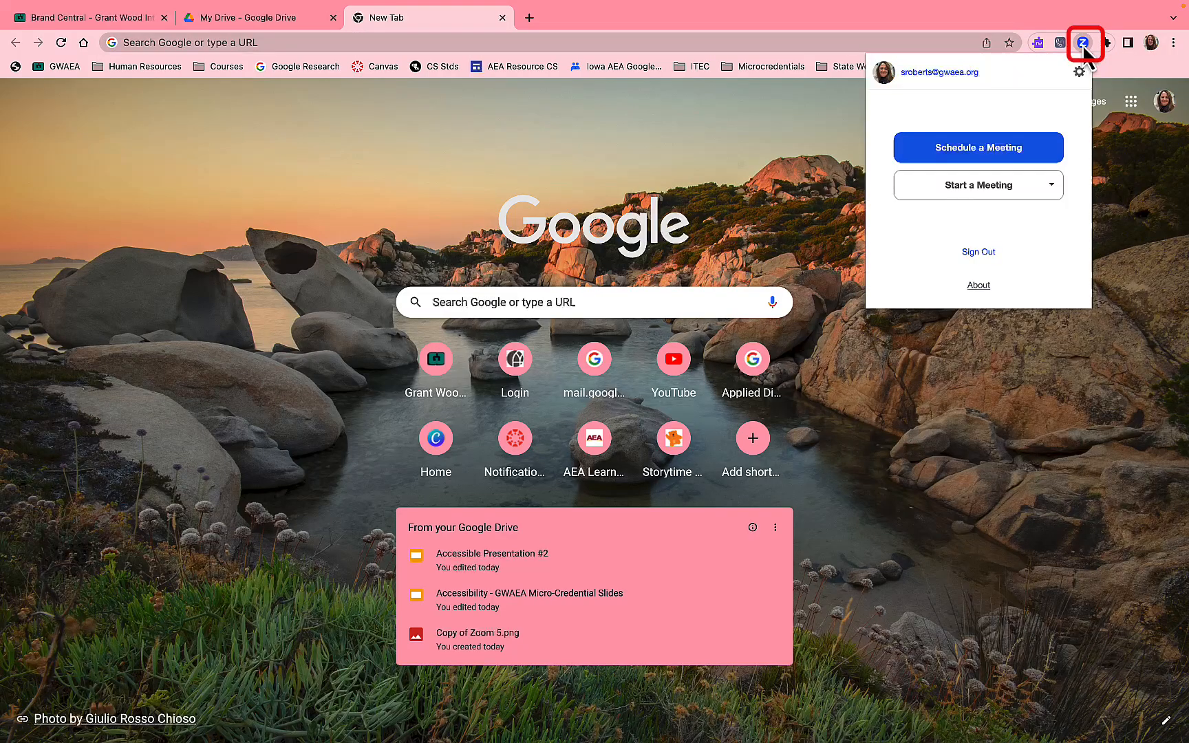
mouse_move(1001, 186)
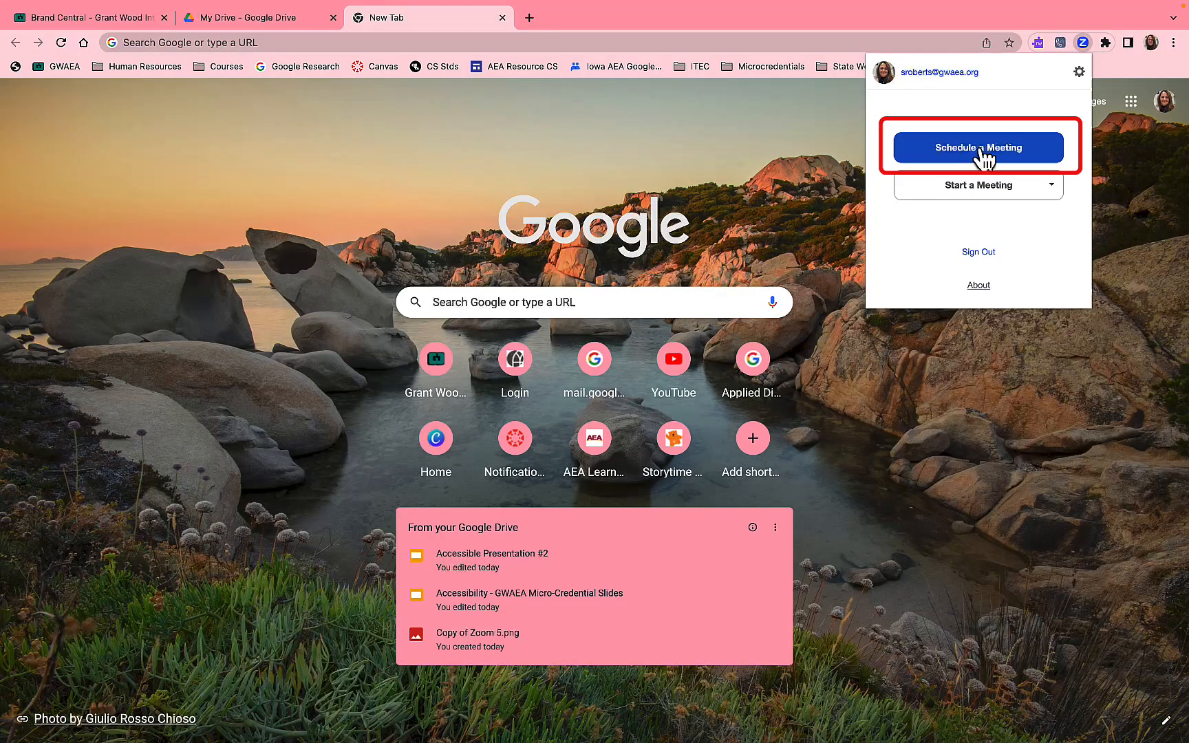
left_click(984, 157)
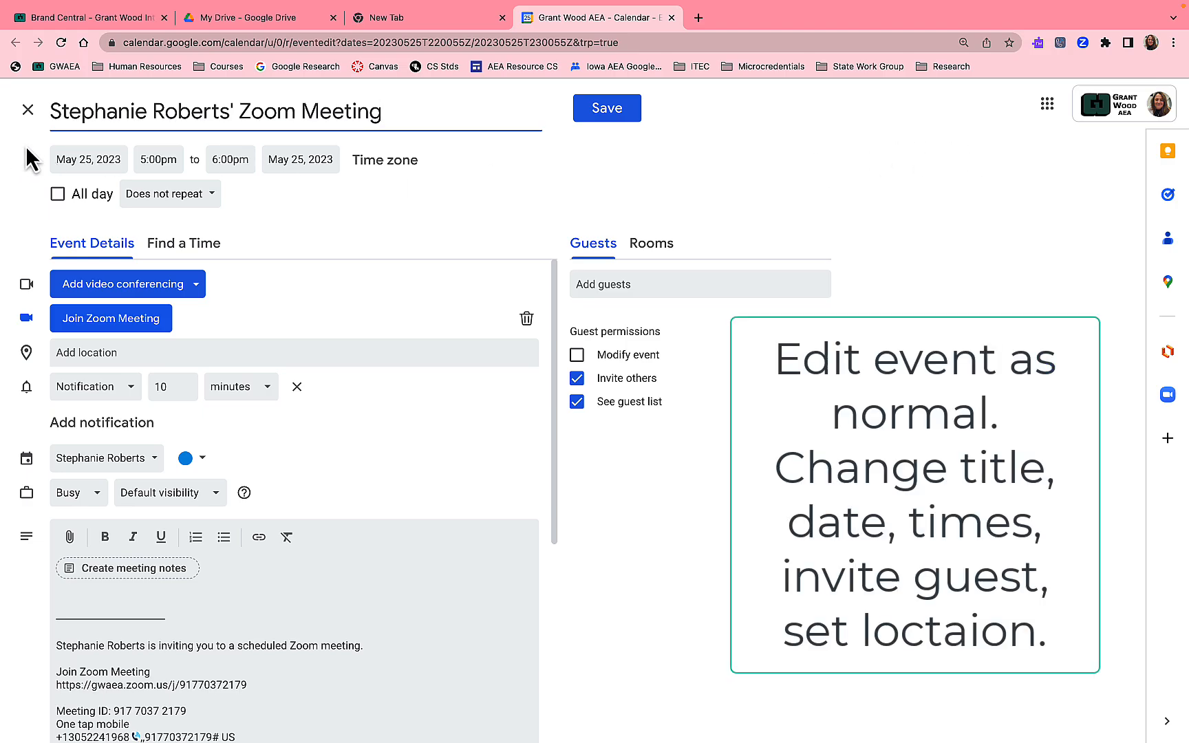
- Set the Zoom meeting event's date to December 13, 2023
left_click(100, 162)
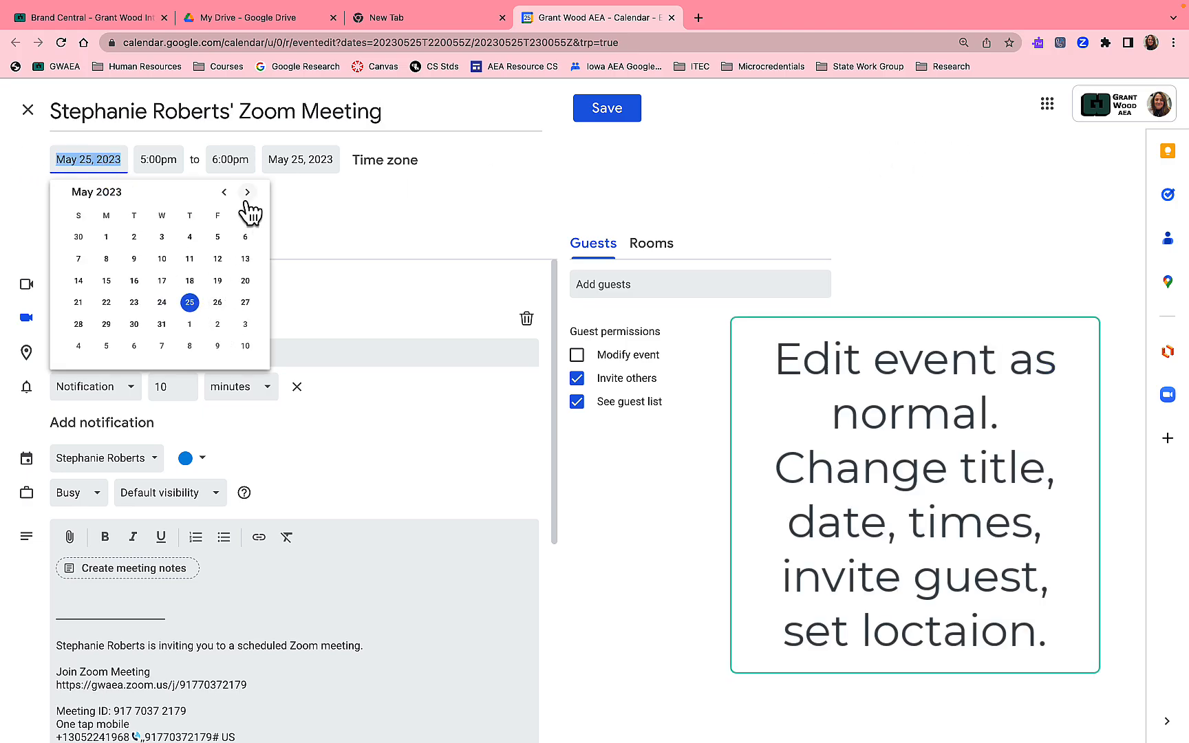
left_click(247, 193)
left_click(247, 193)
left_click(247, 193)
left_click(247, 192)
left_click(247, 193)
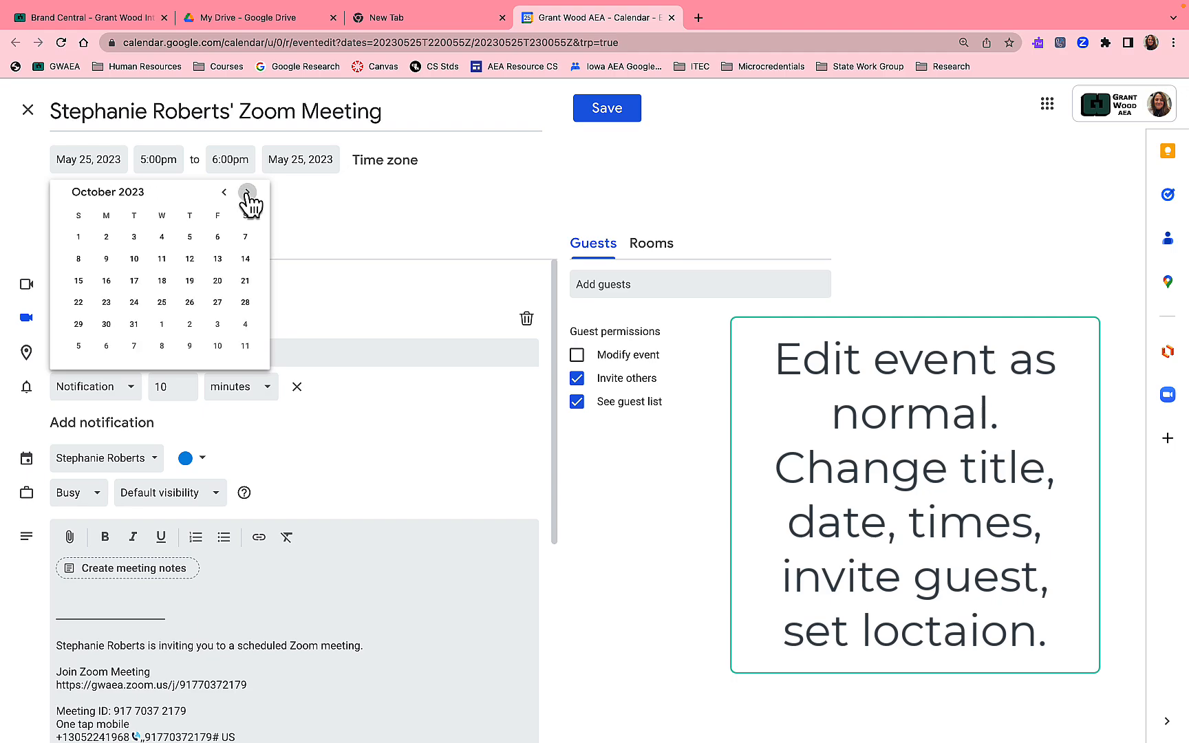
left_click(247, 192)
left_click(247, 193)
left_click(165, 282)
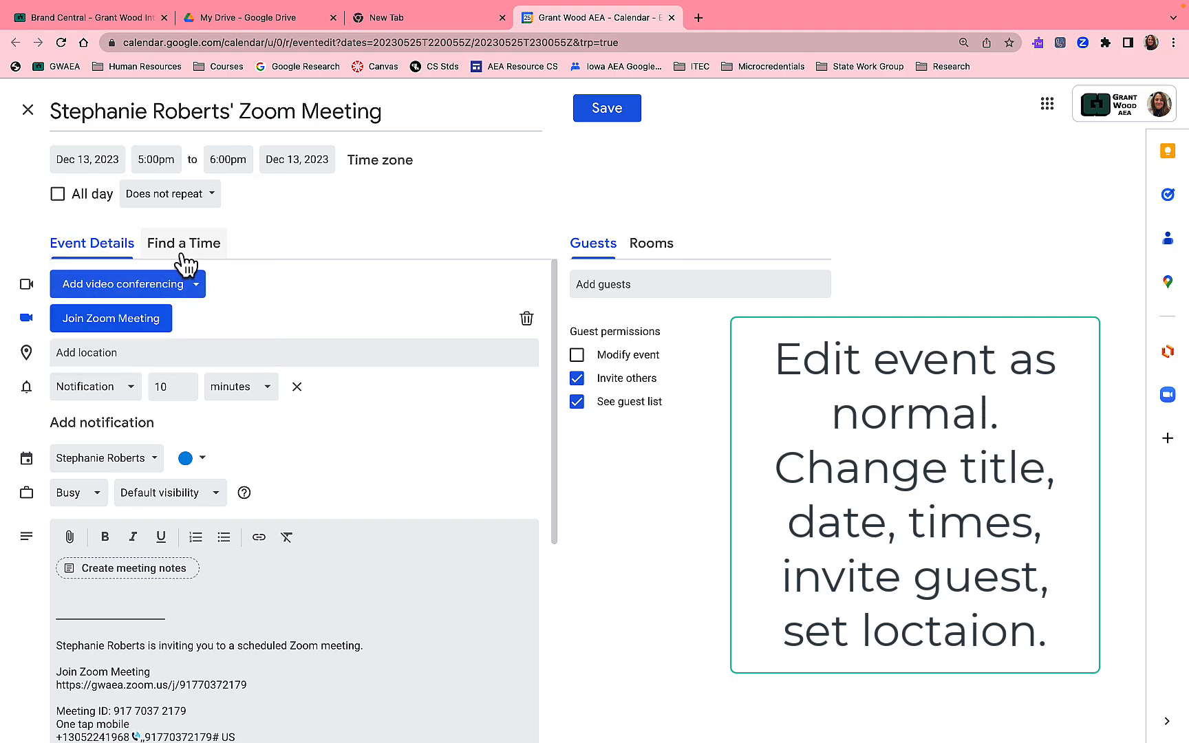
- Set the event's time from 12:45pm to 1:45pm
left_click(166, 168)
scroll(177, 217, "up", 6)
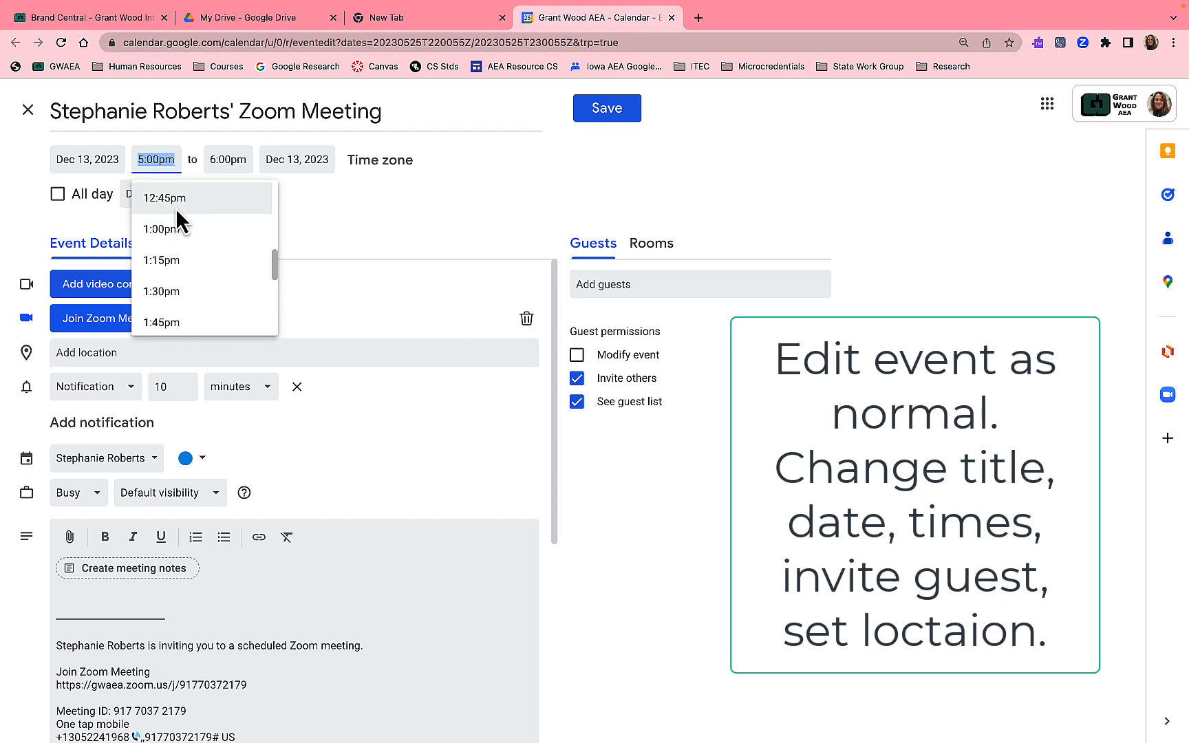
left_click(175, 206)
left_click(225, 162)
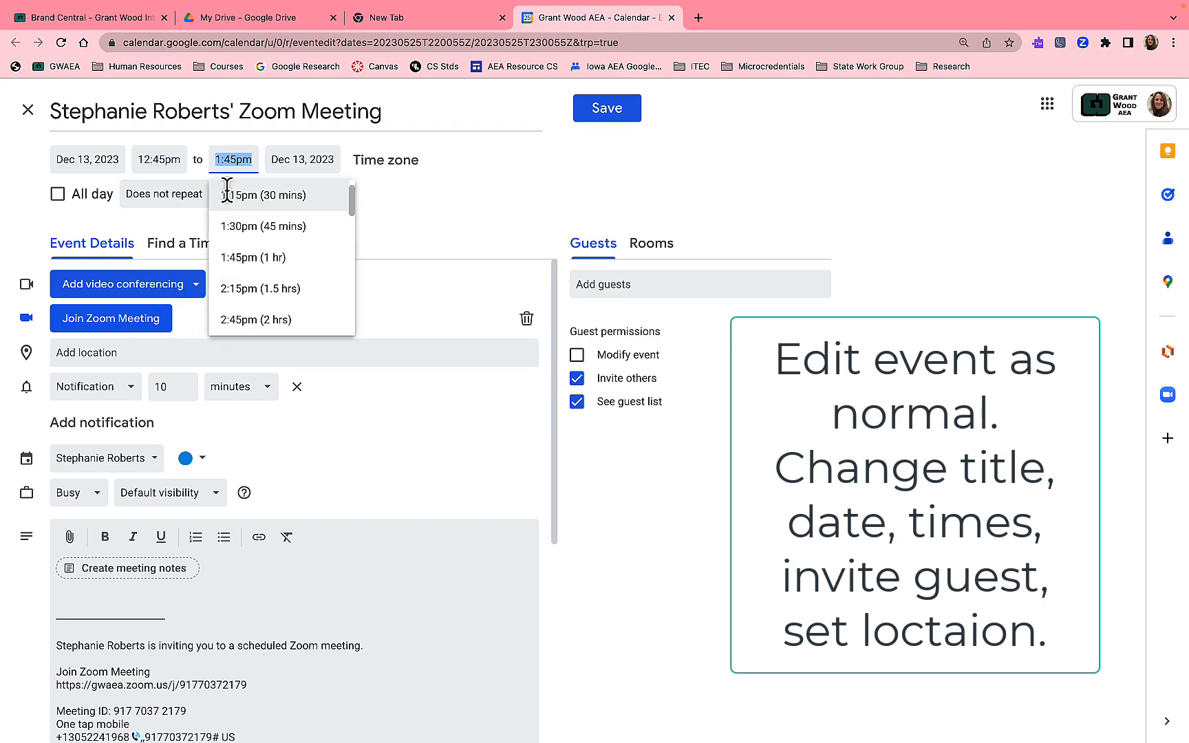
left_click(239, 259)
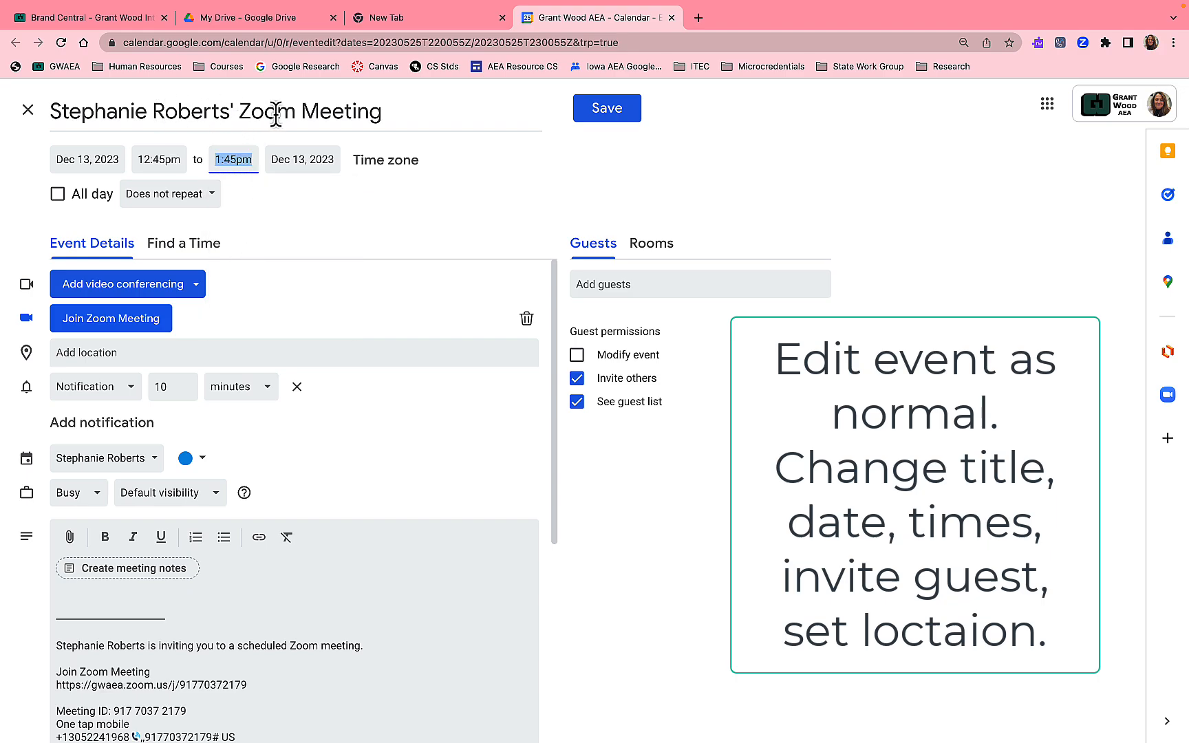
- Add the first suggested contact as a guest and review the Zoom joining details in the event description
left_click(589, 284)
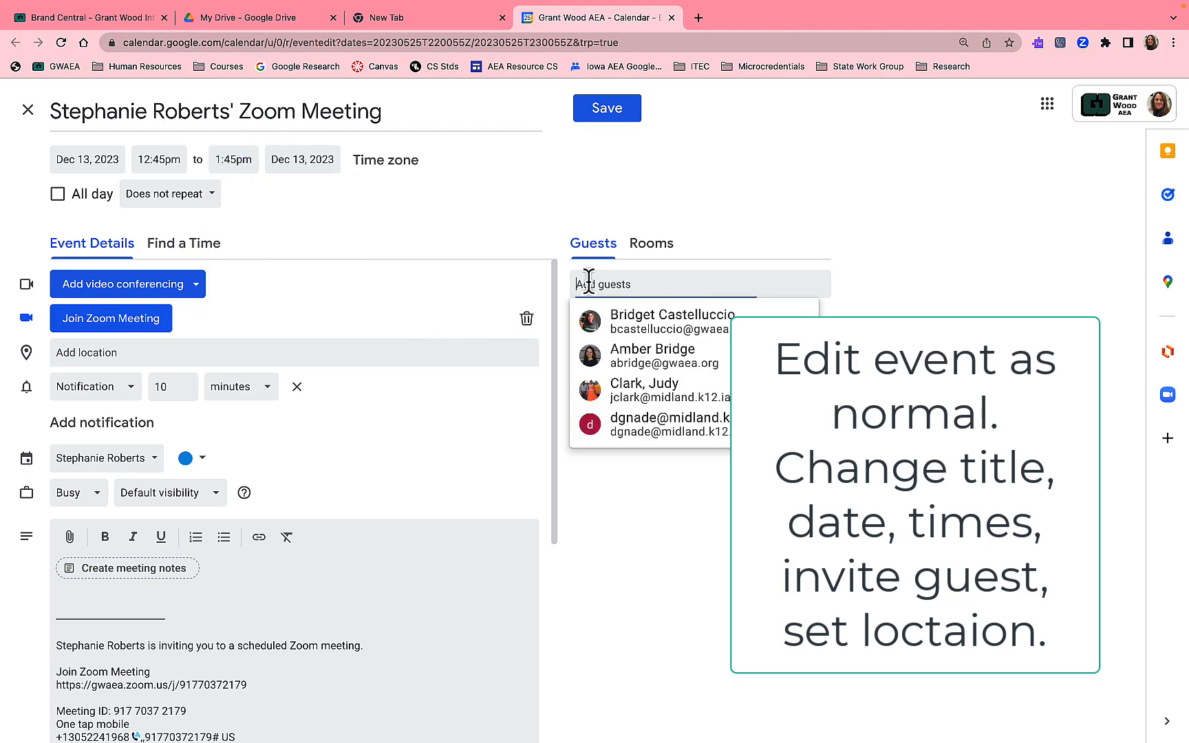
left_click(606, 329)
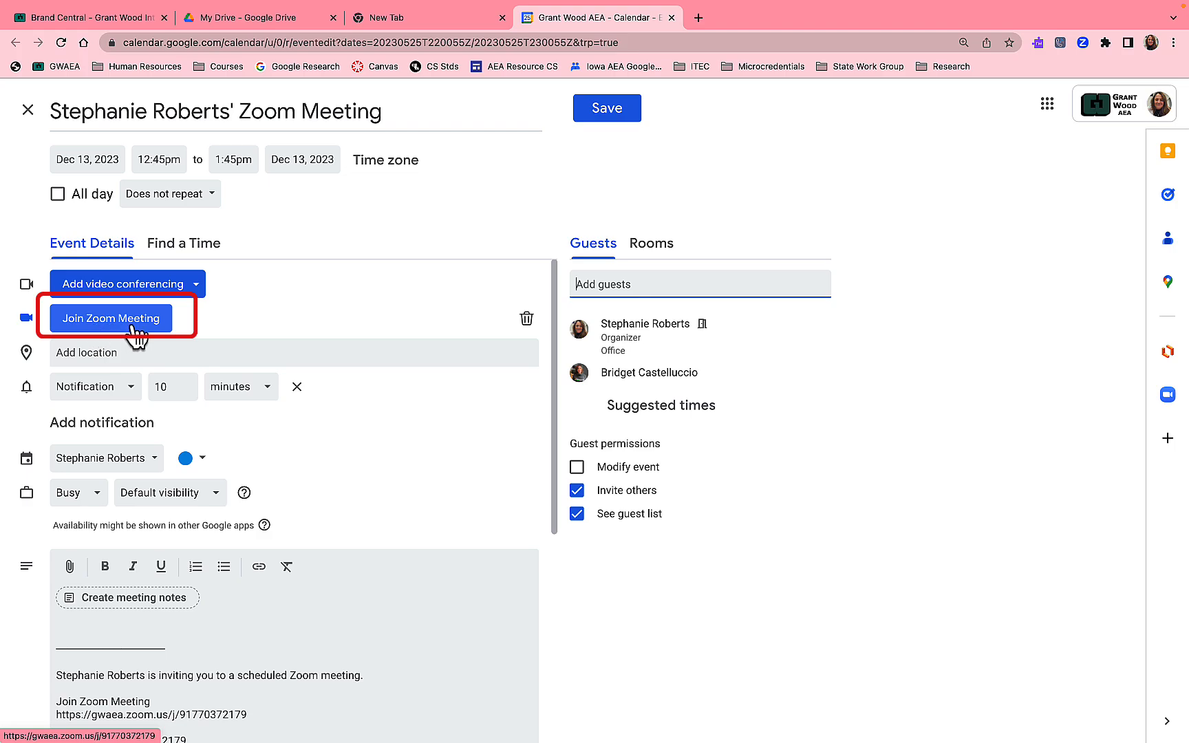
scroll(220, 592, "down", 4)
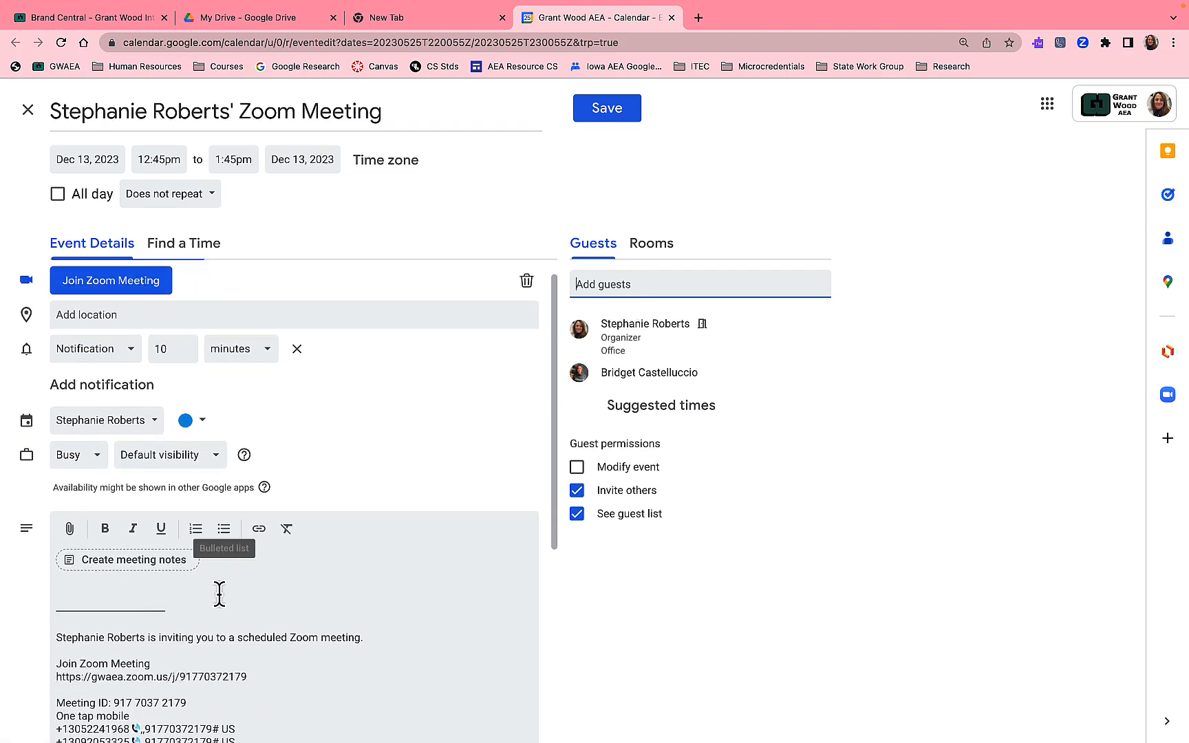
scroll(225, 499, "up", 2)
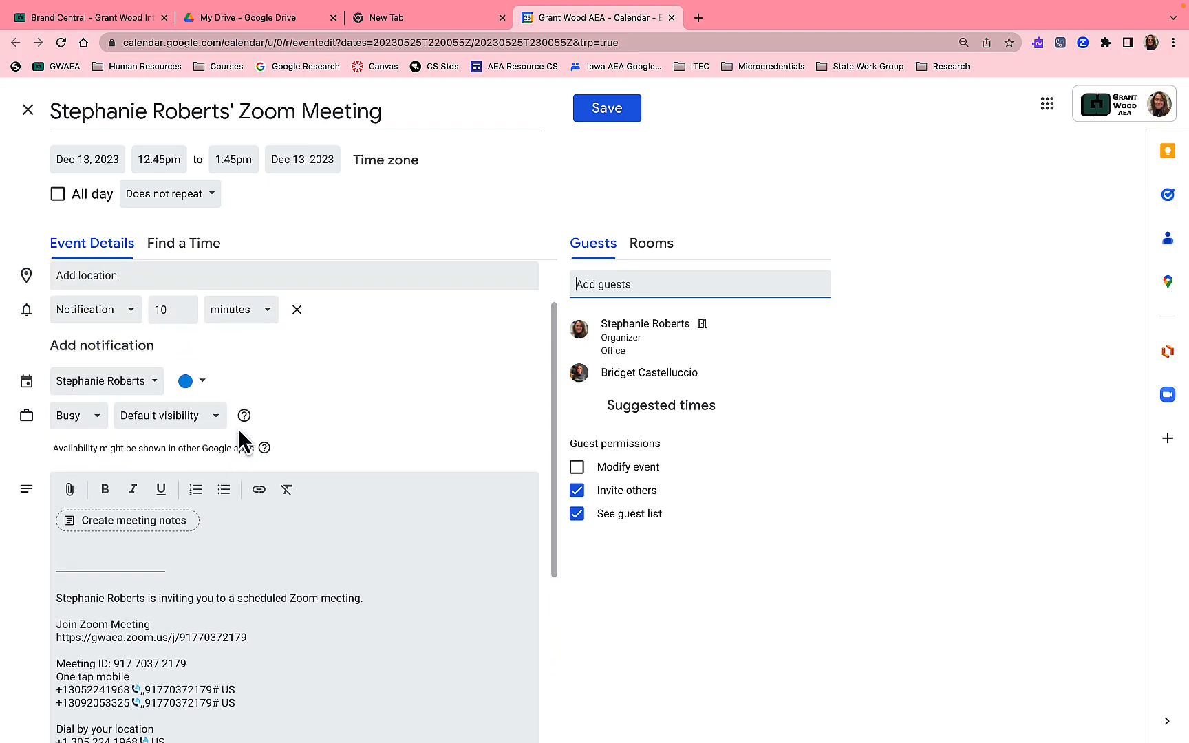
scroll(272, 502, "up", 2)
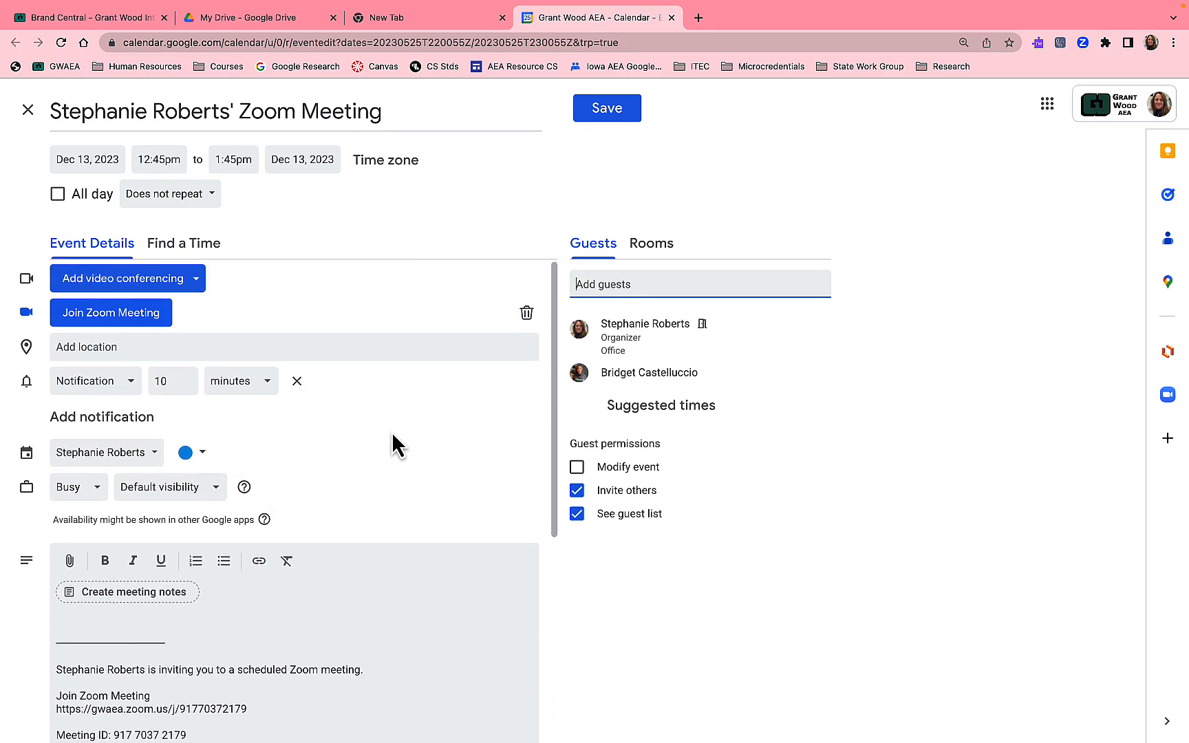
- Save the event without sending invitation emails and show it in the calendar week of December 10–16, 2023
left_click(599, 118)
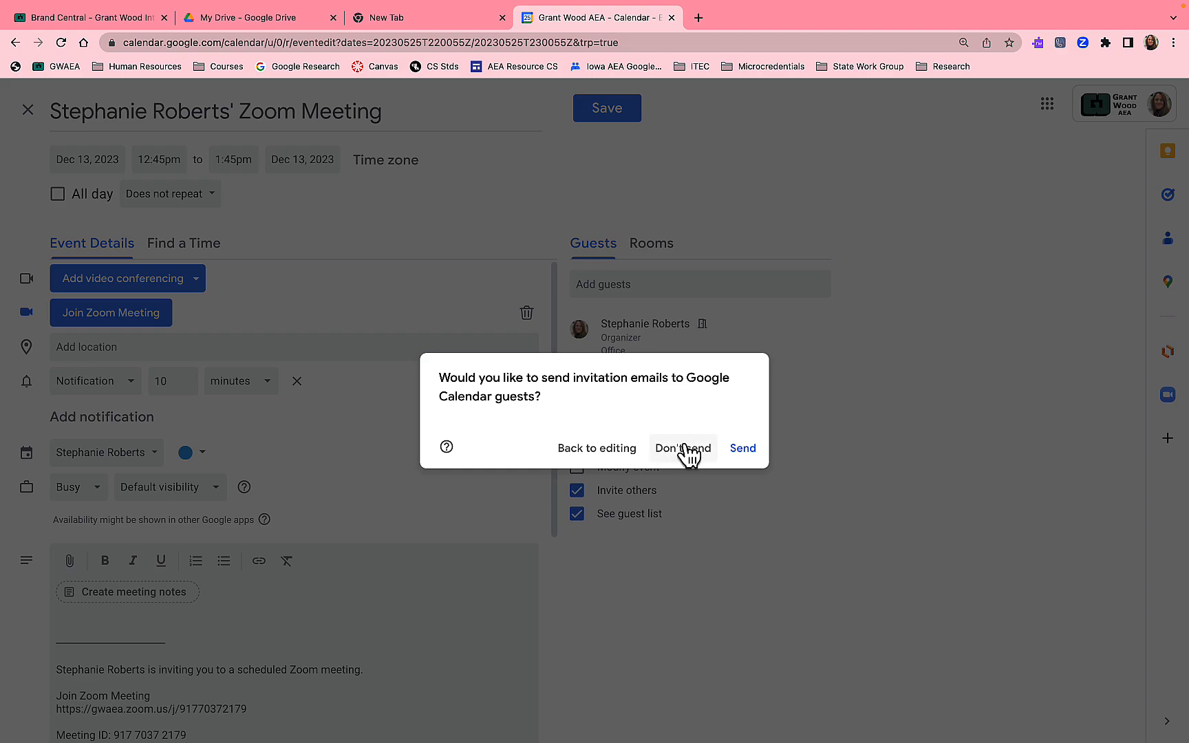
left_click(683, 449)
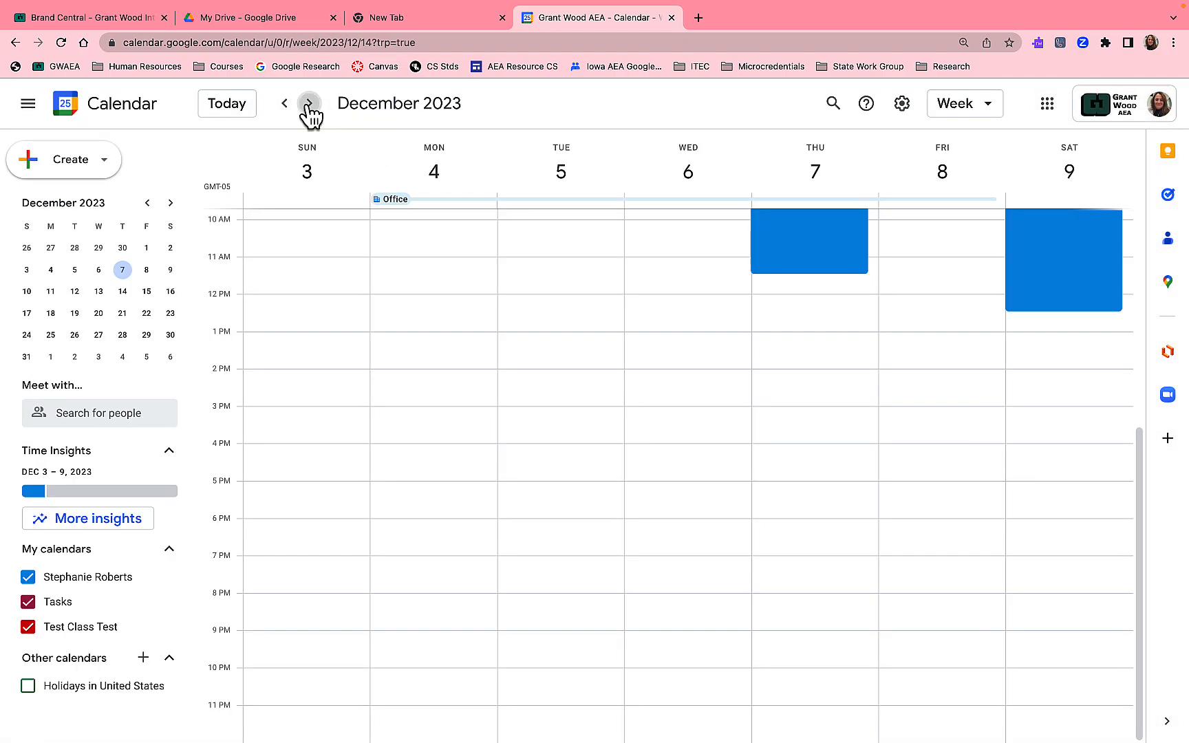
left_click(309, 104)
scroll(814, 450, "up", 5)
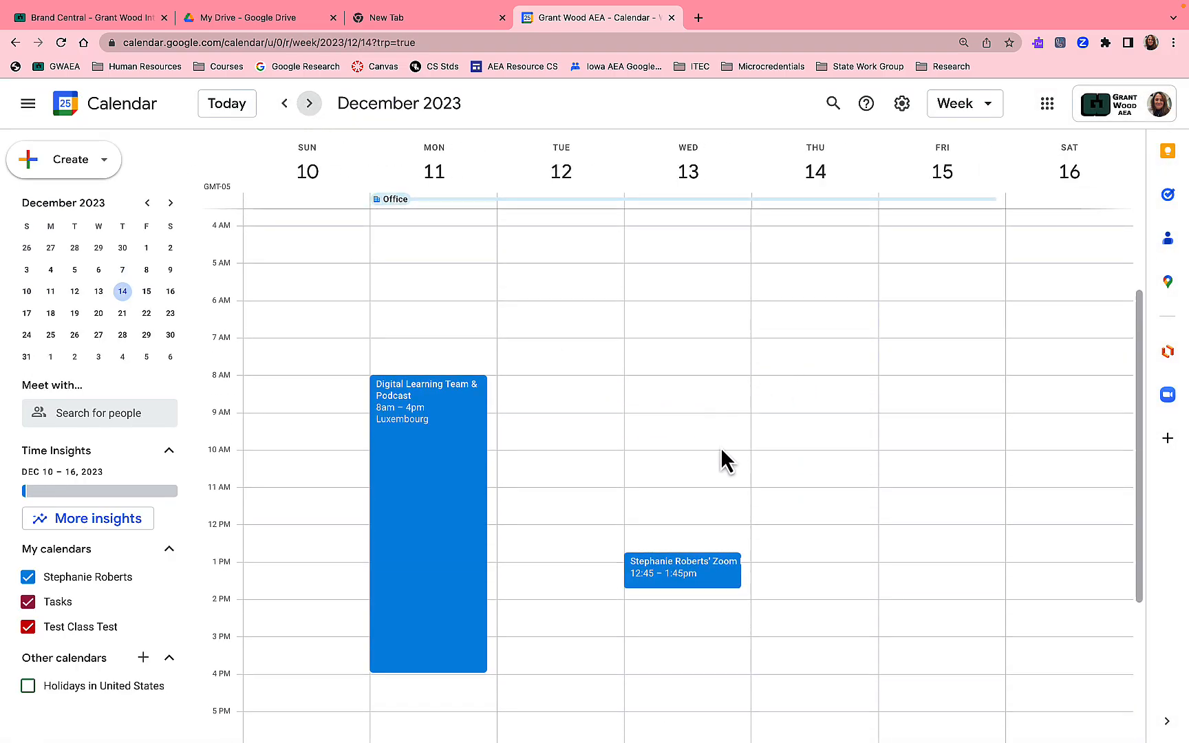
- Create an event titled "Test Meeting" on Thursday, December 14, from 8:30am to 9:00am
scroll(749, 476, "down", 2)
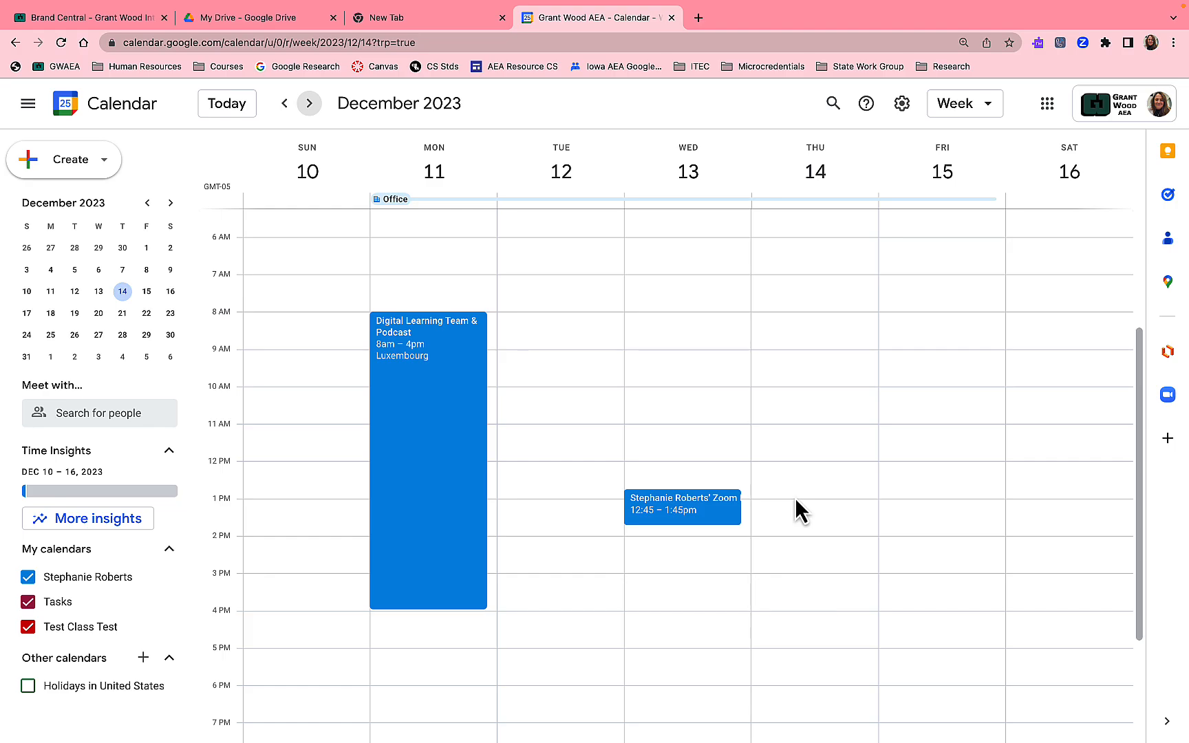
left_click(807, 337)
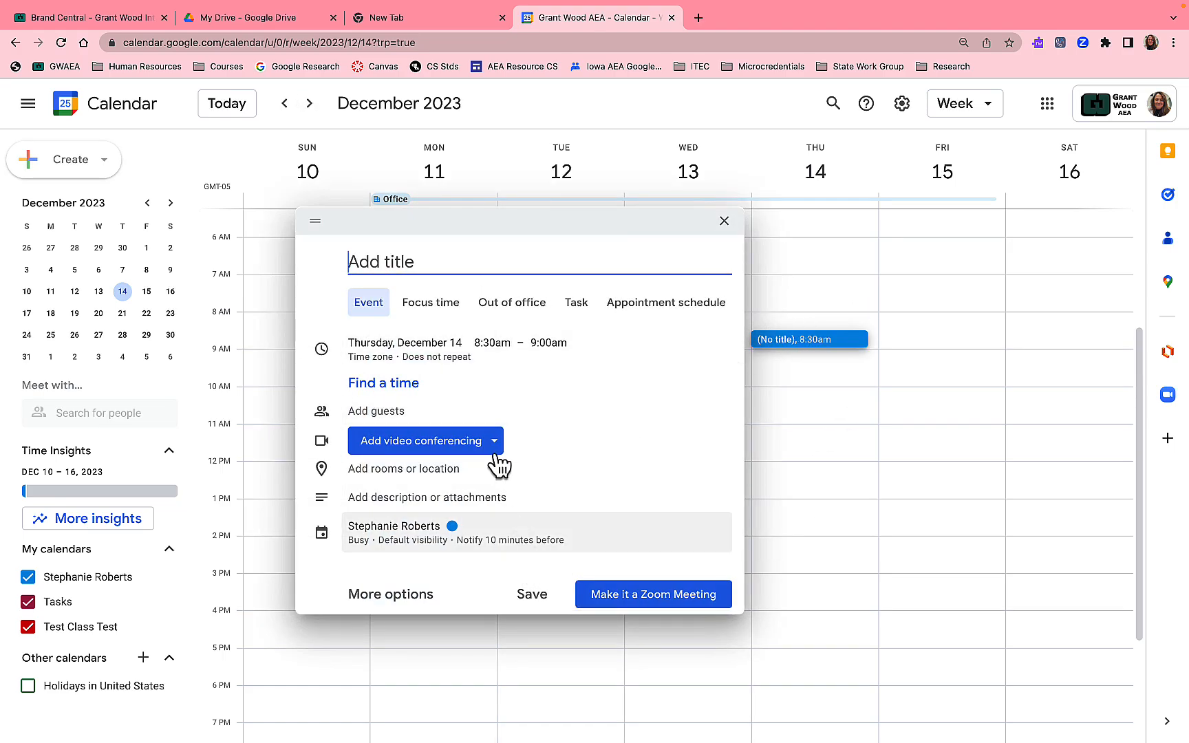
type("T")
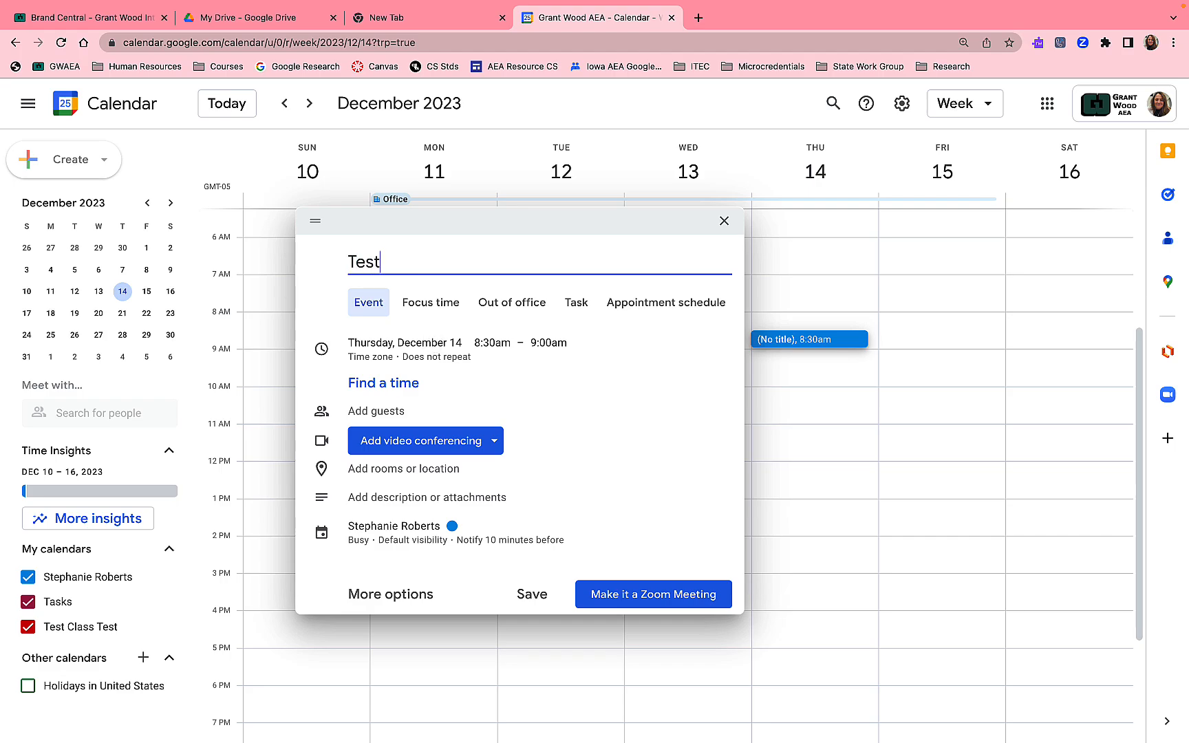
type("est Meeting")
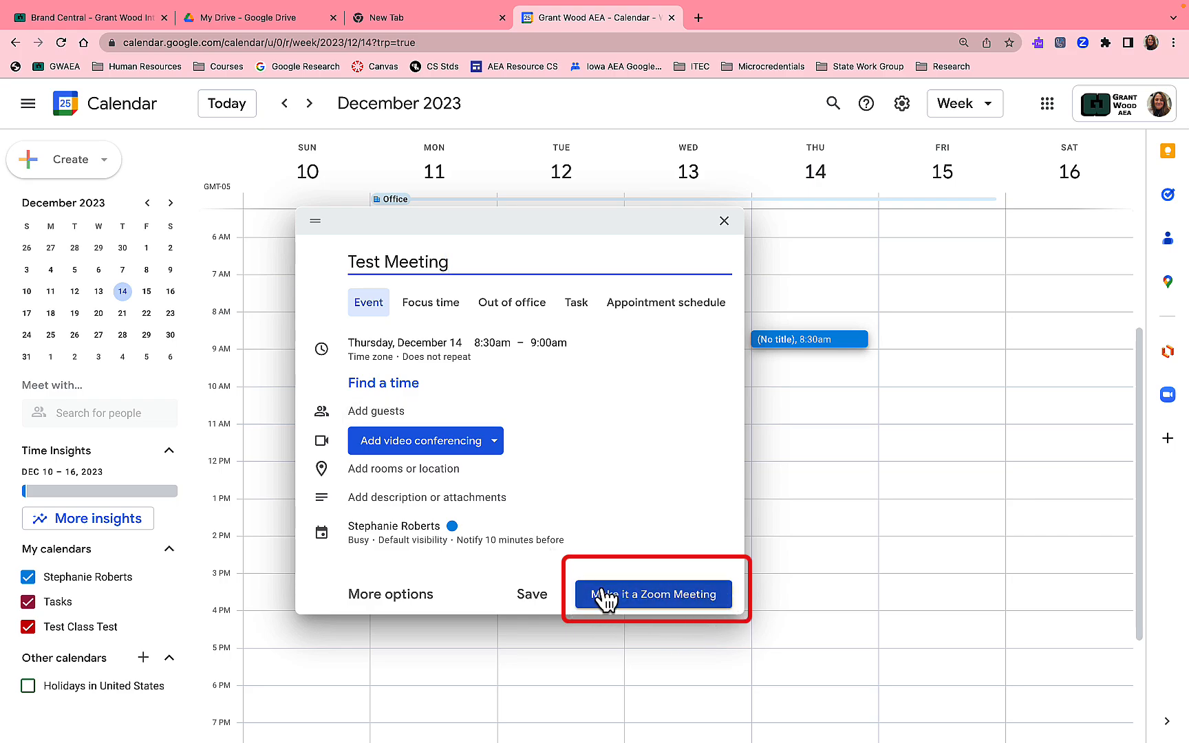
- Make Test Meeting a Zoom meeting in the full event editor and review the joining details in its description
left_click(377, 606)
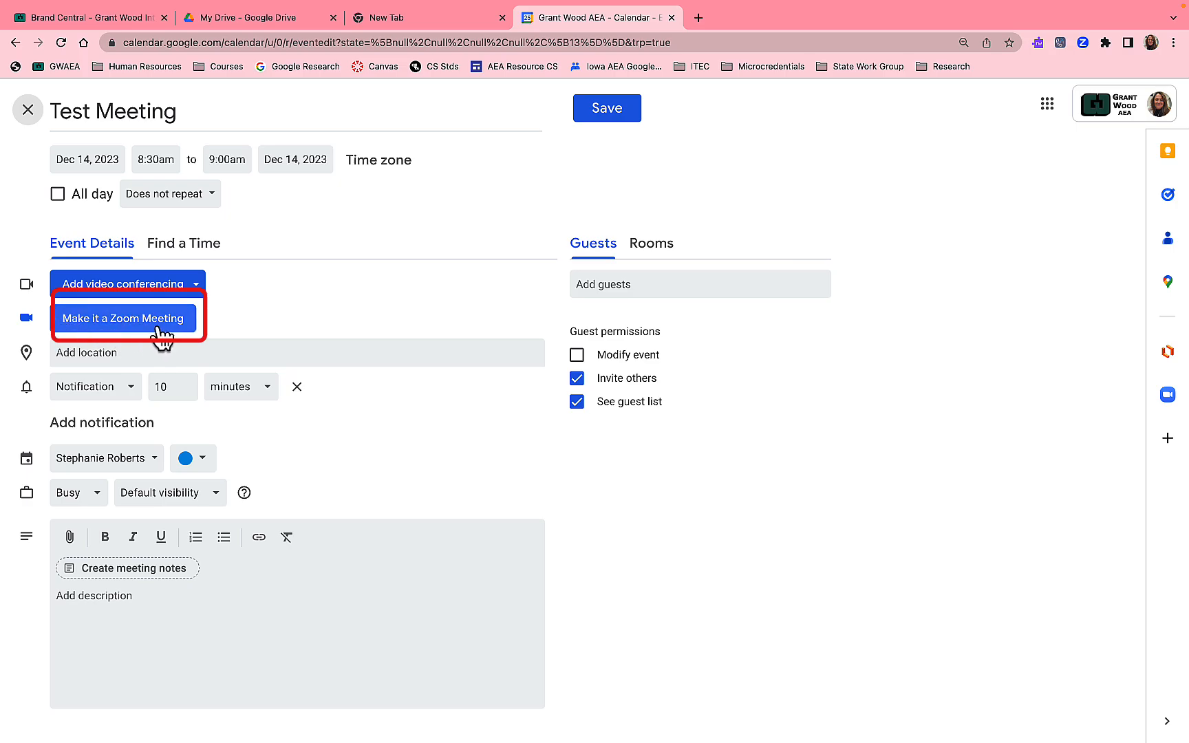
left_click(123, 322)
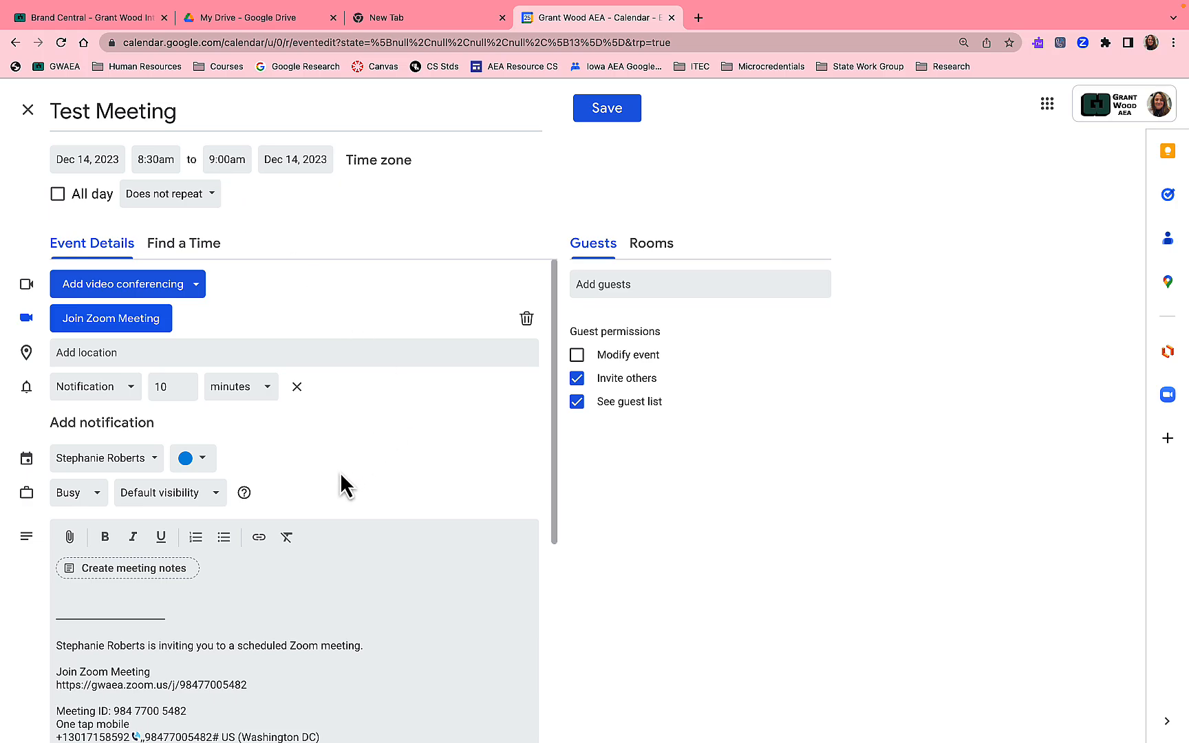
scroll(296, 527, "down", 1)
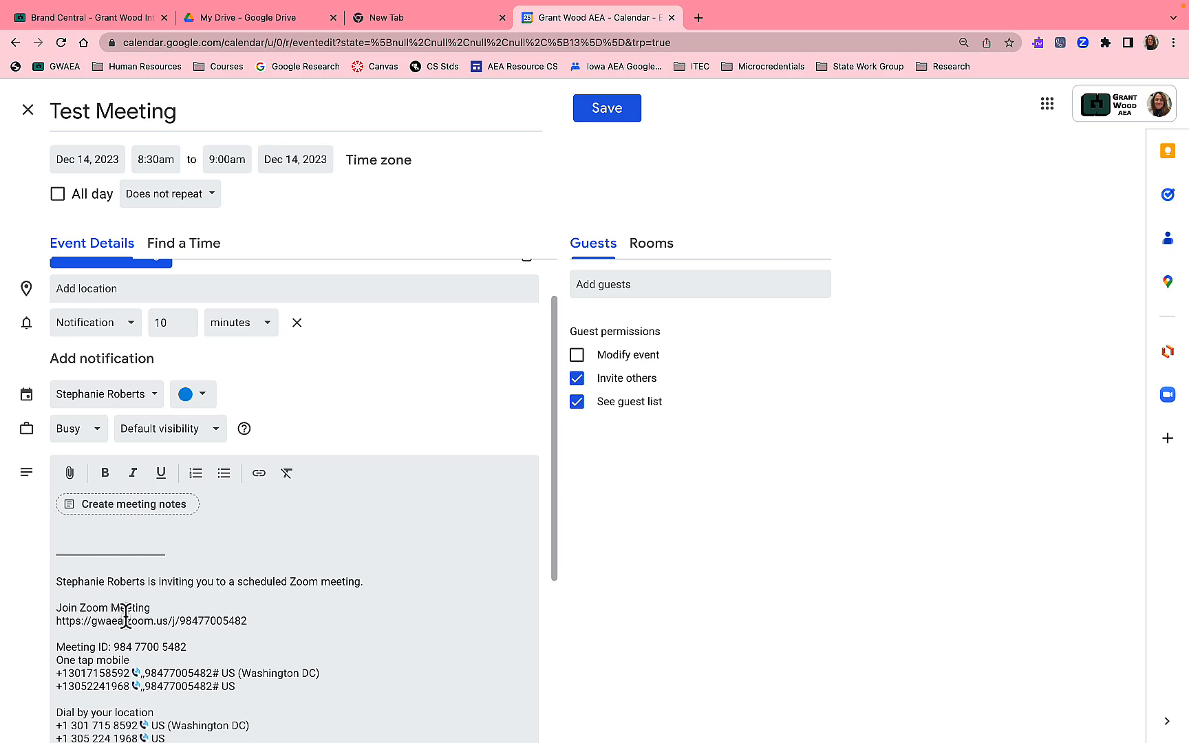
- Save Test Meeting and open its details from the calendar to view the Zoom joining link
left_click(607, 110)
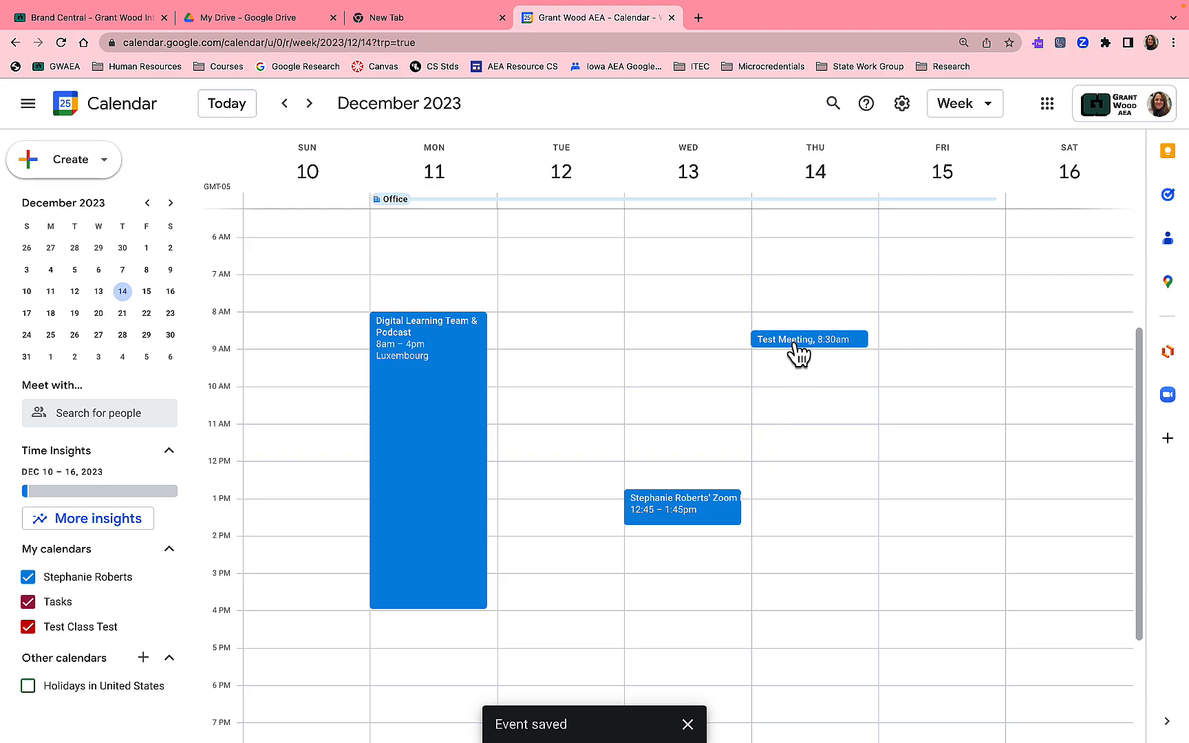
left_click(798, 347)
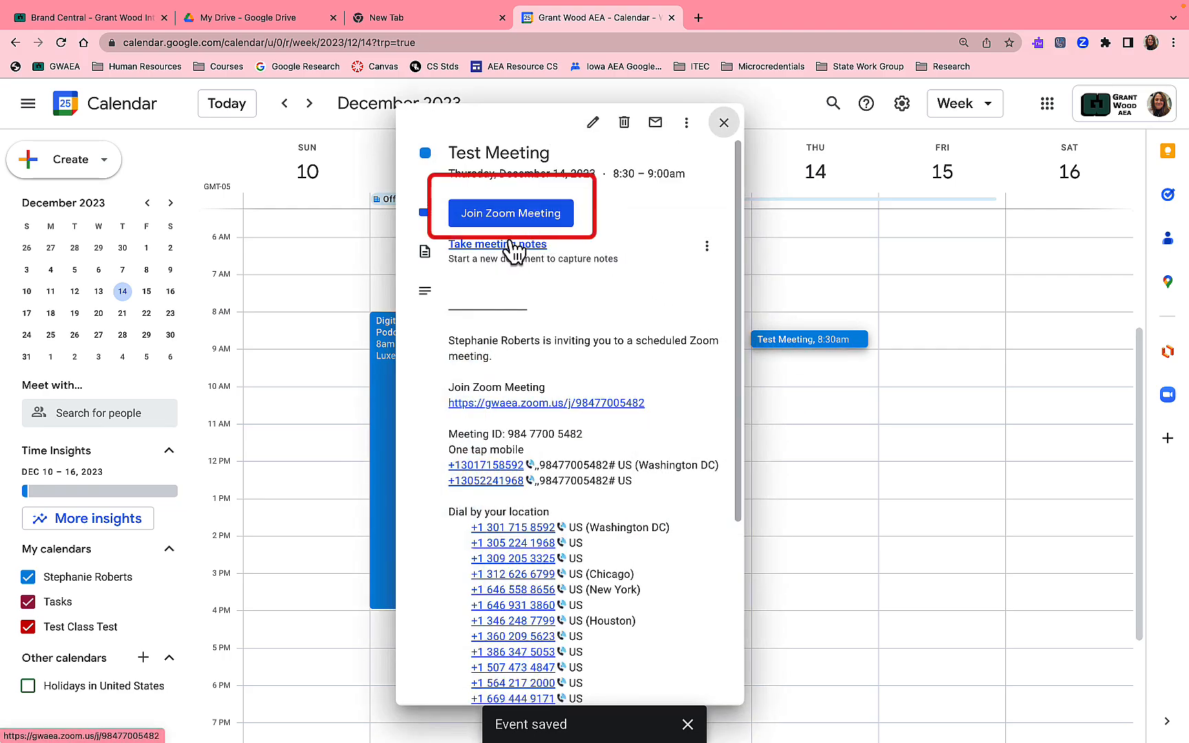